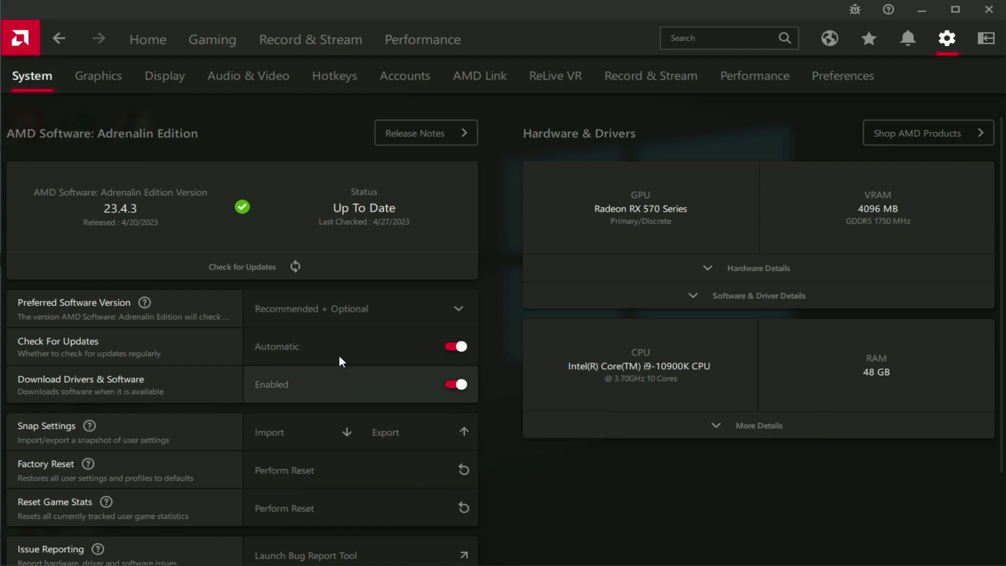
{"action": "left_click", "coordinate": [148, 40]}
{"action": "left_click", "coordinate": [870, 218]}
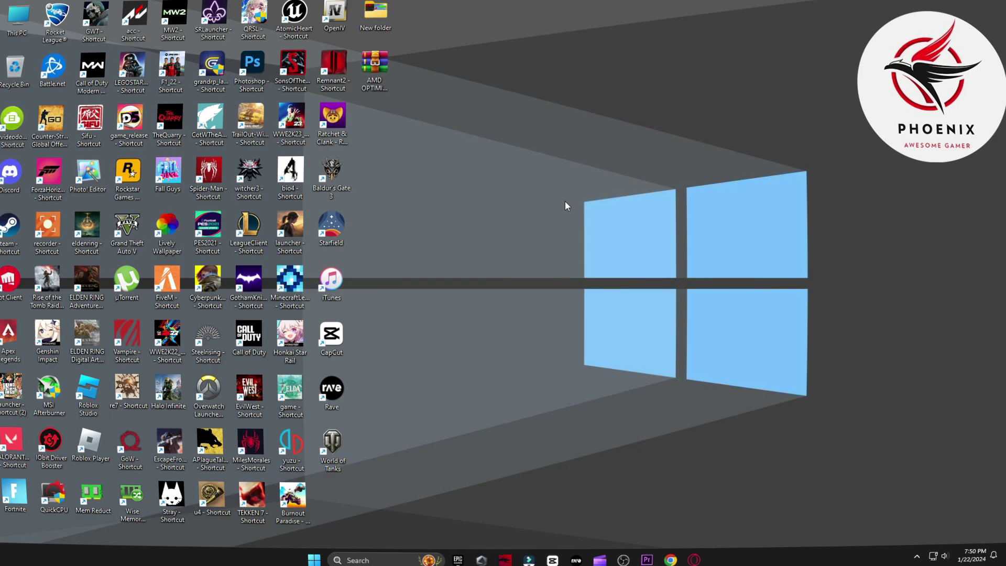
- Search Windows for "create a restore point" and open the System Protection settings
{"action": "left_click", "coordinate": [367, 560]}
{"action": "type", "text": "cr"}
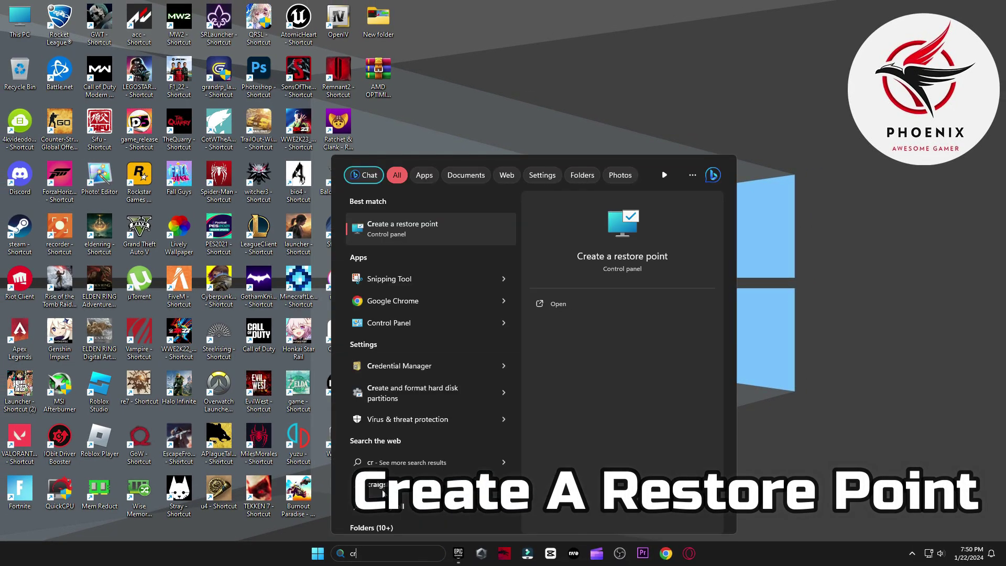
{"action": "type", "text": "eate"}
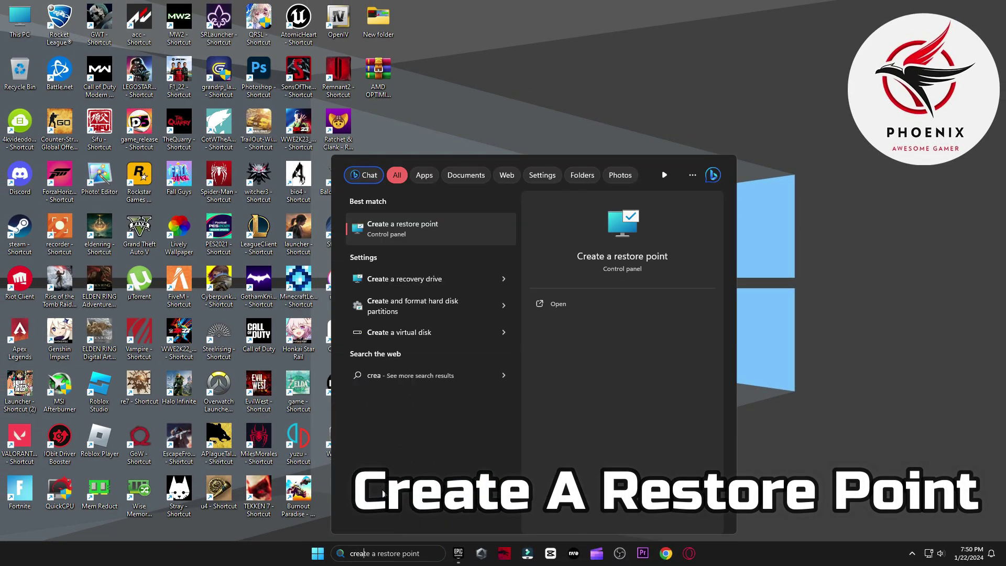
{"action": "left_click", "coordinate": [422, 233]}
{"action": "left_click_drag", "start_coordinate": [241, 110], "coordinate": [613, 94]}
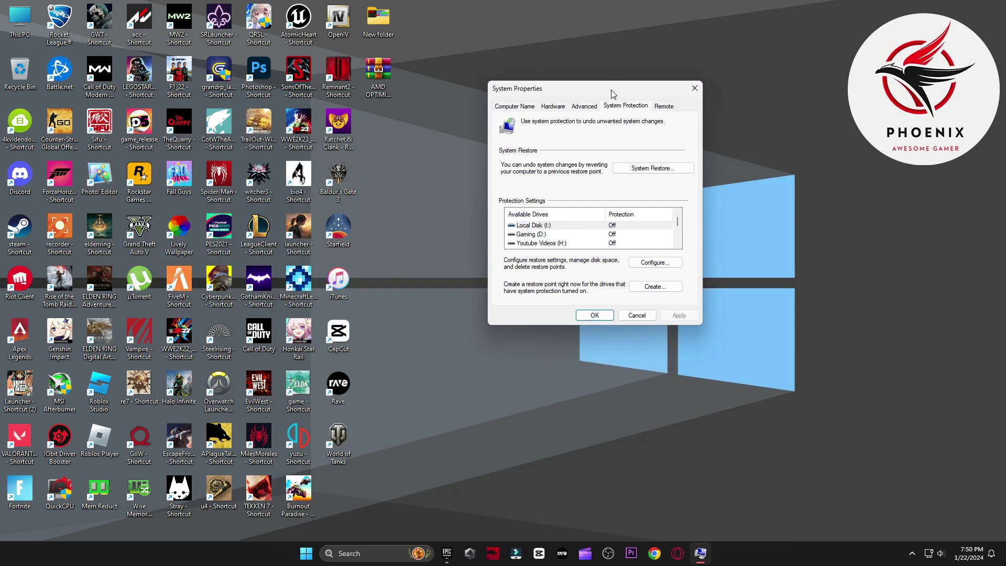
- Open the restore configuration of Local Disk (C:) and accept it with system protection turned on
{"action": "scroll", "coordinate": [573, 226], "scroll_direction": "down", "scroll_amount": 1}
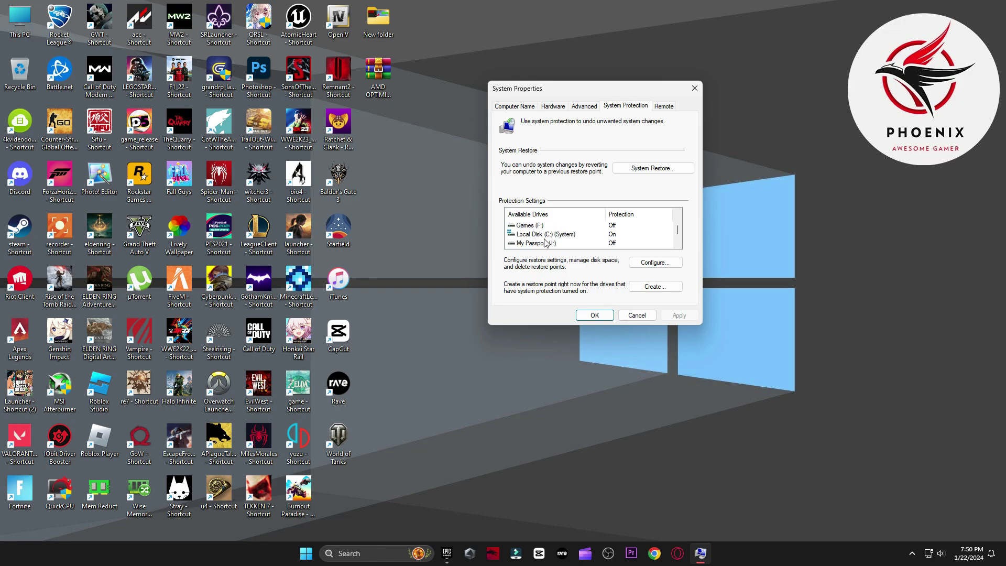
{"action": "left_click", "coordinate": [548, 236]}
{"action": "left_click", "coordinate": [655, 261]}
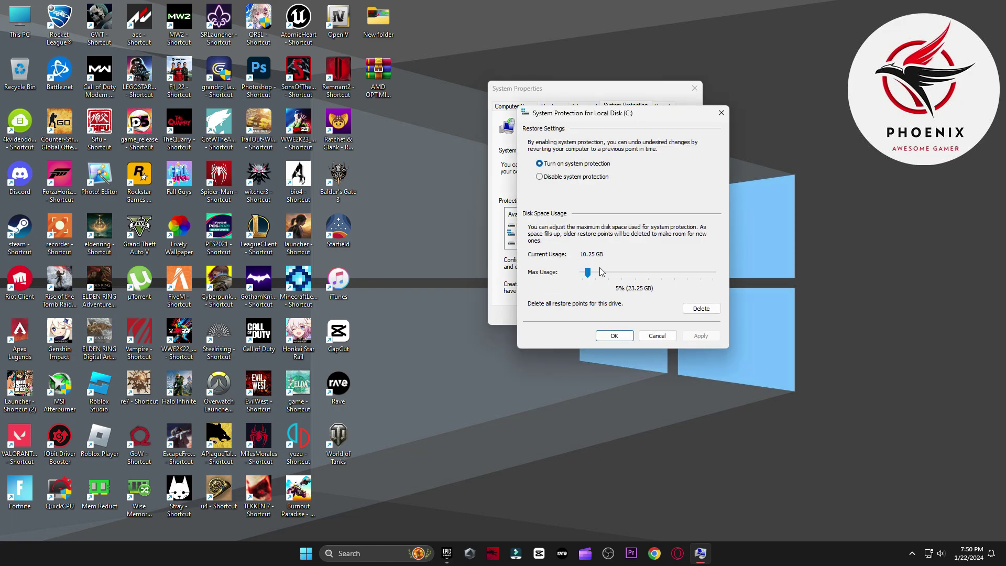
{"action": "left_click", "coordinate": [618, 338]}
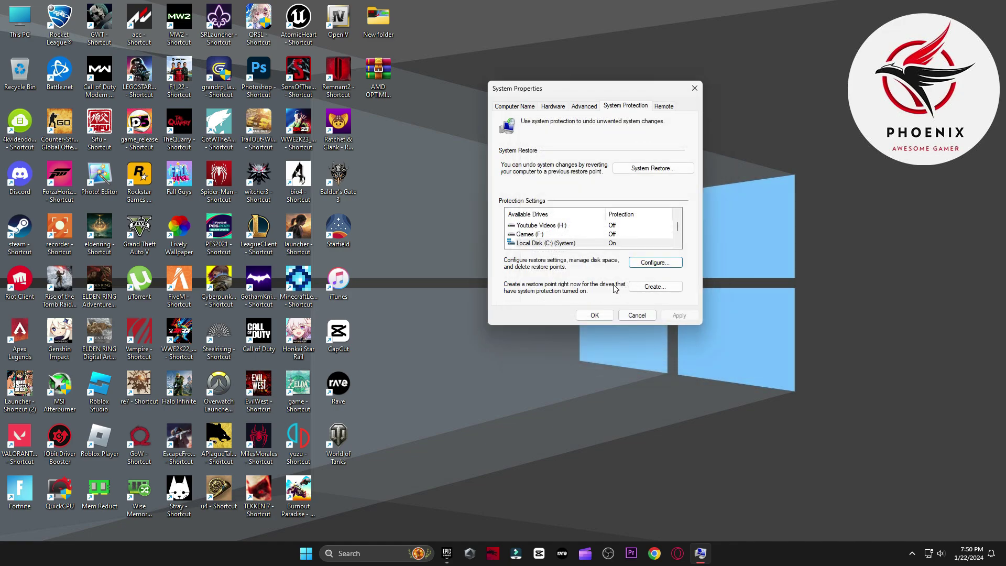
- Create a restore point described as "backup" and close System Properties
{"action": "left_click", "coordinate": [649, 288]}
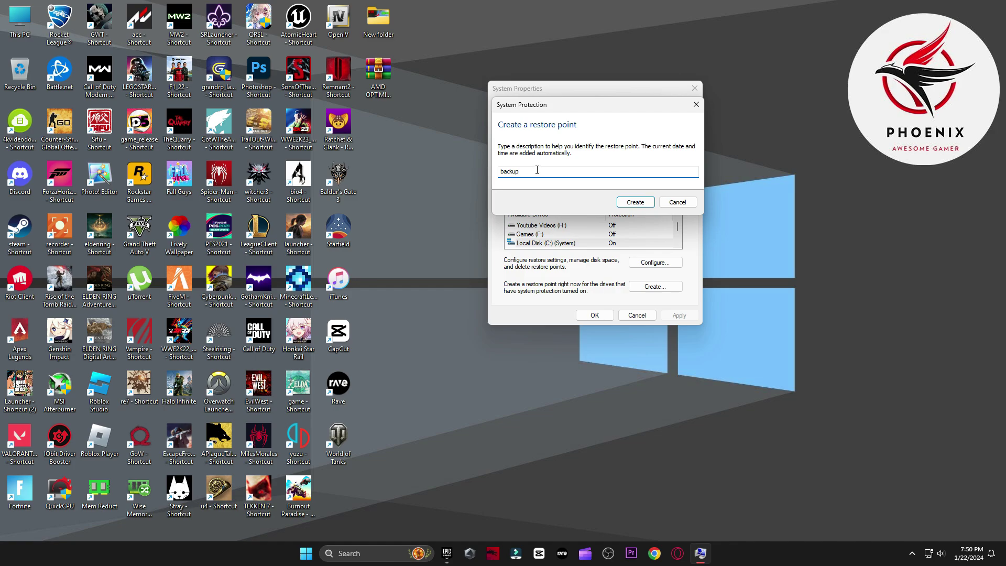
{"action": "left_click", "coordinate": [635, 202]}
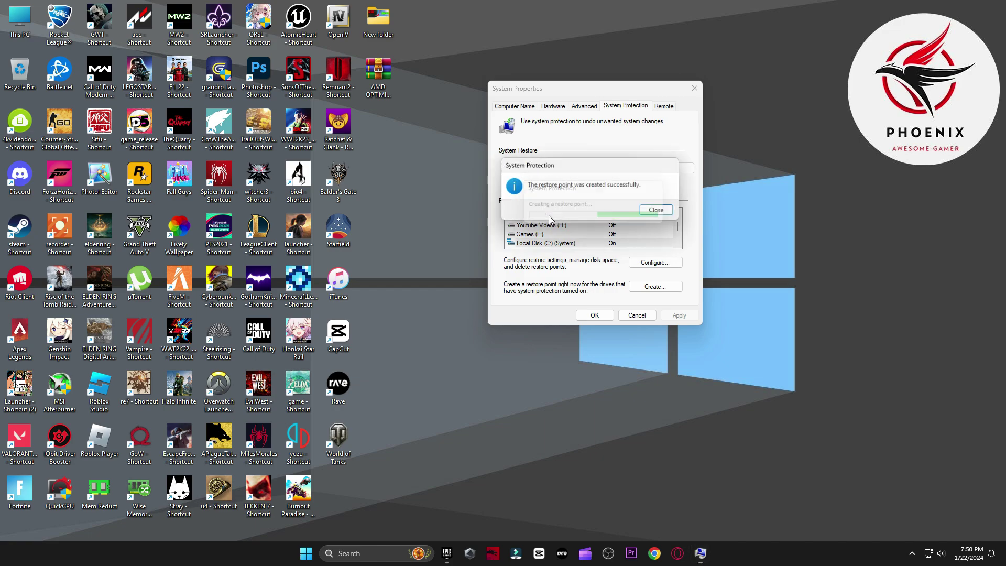
{"action": "left_click", "coordinate": [646, 208]}
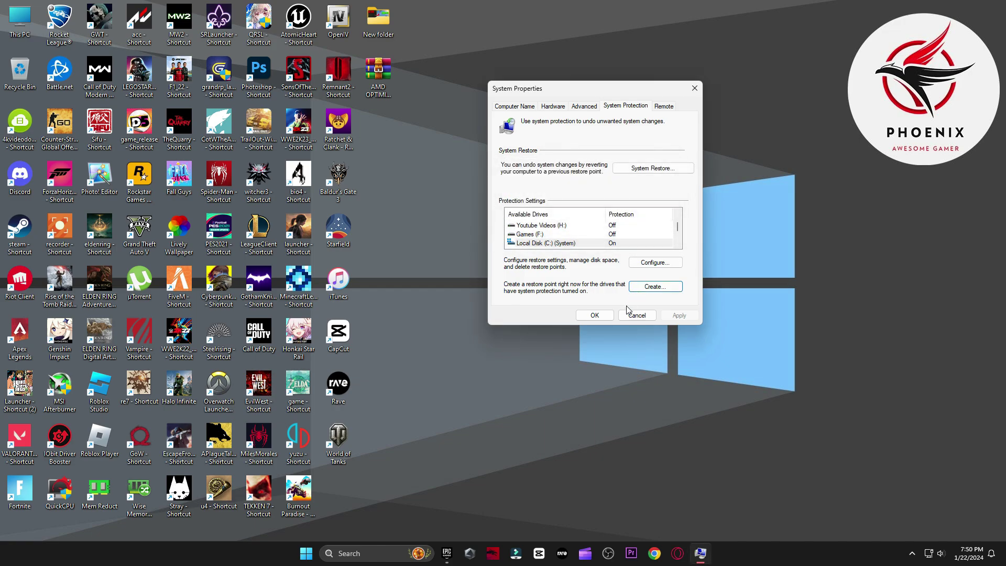
{"action": "left_click", "coordinate": [594, 314]}
- Extract the AMD OPTIMIZE PACK BY PHOENIX archive on the desktop and open its 1=Windows Settings Best (Registry) folder
{"action": "left_click_drag", "start_coordinate": [389, 90], "coordinate": [508, 194]}
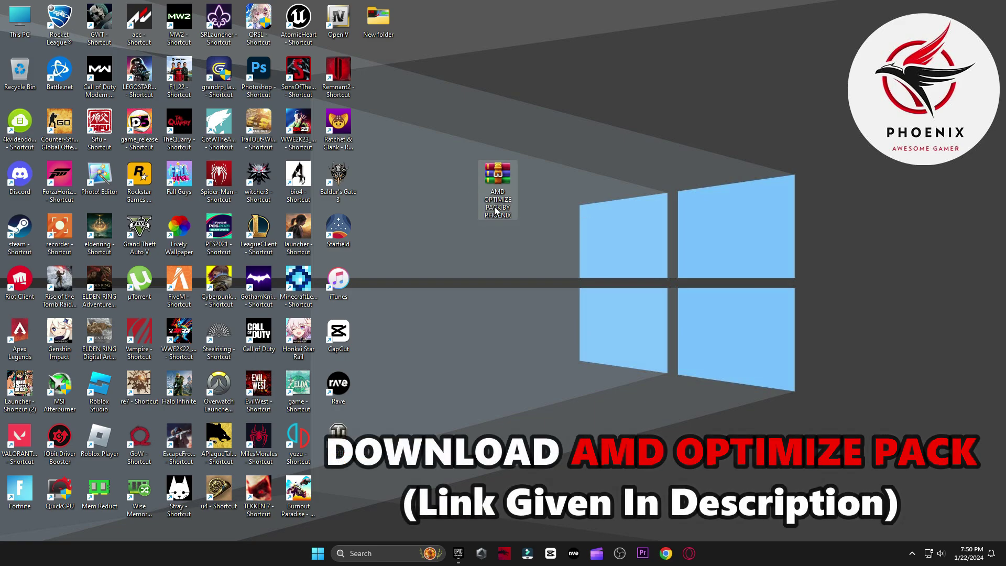
{"action": "right_click", "coordinate": [494, 210]}
{"action": "mouse_move", "coordinate": [592, 401]}
{"action": "left_click", "coordinate": [671, 449]}
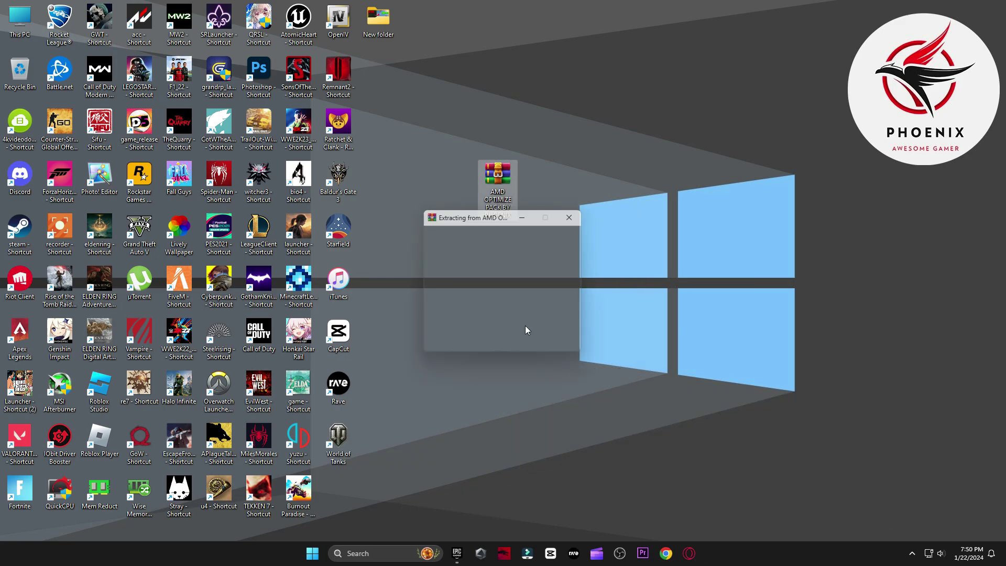
{"action": "left_click_drag", "start_coordinate": [349, 491], "coordinate": [466, 203]}
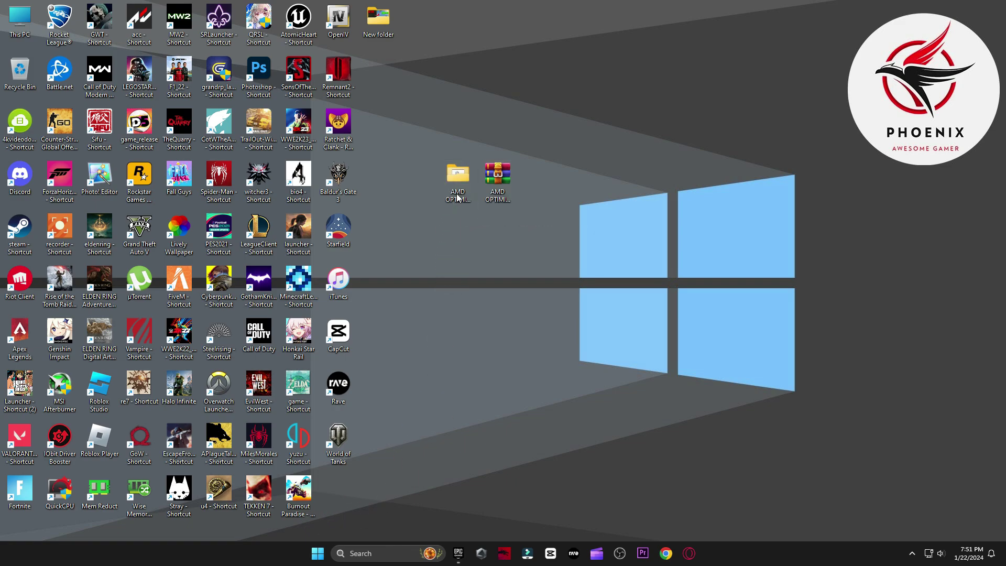
{"action": "double_click", "coordinate": [449, 217]}
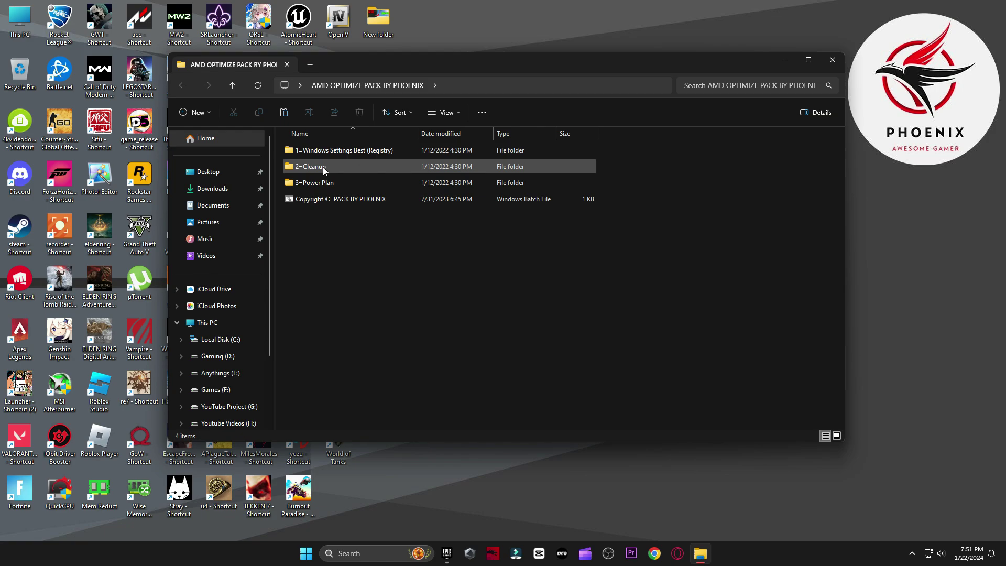
{"action": "double_click", "coordinate": [363, 151]}
- Look through the System page of Windows Settings and close it
{"action": "left_click", "coordinate": [307, 559]}
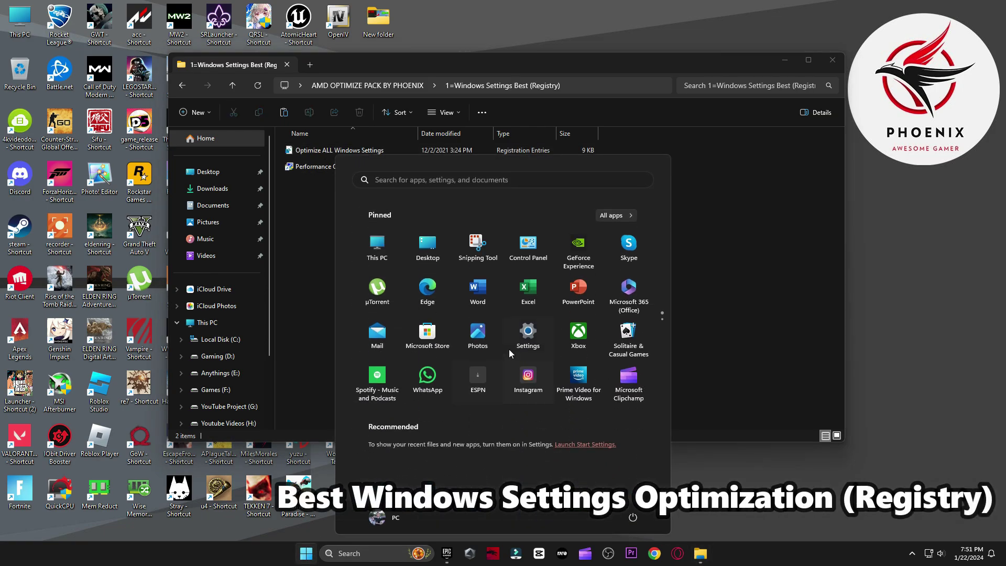
{"action": "left_click", "coordinate": [526, 335]}
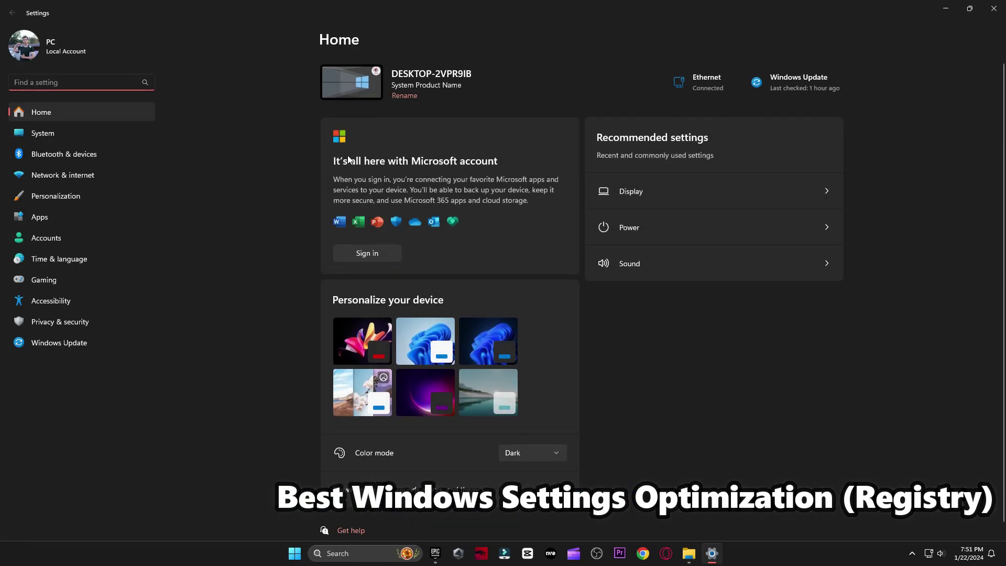
{"action": "left_click", "coordinate": [43, 133]}
{"action": "scroll", "coordinate": [688, 341], "scroll_direction": "down", "scroll_amount": 8}
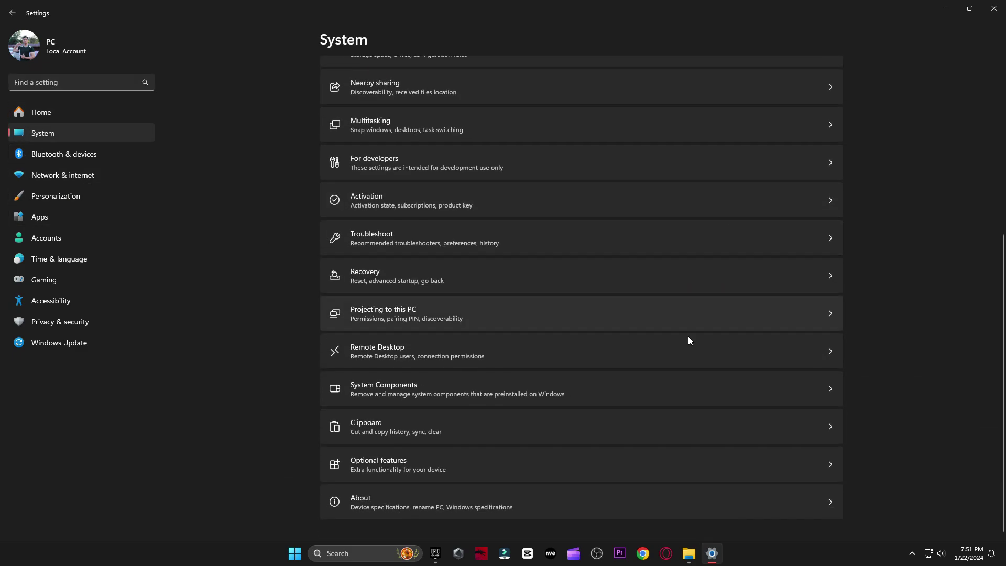
{"action": "left_click", "coordinate": [994, 9]}
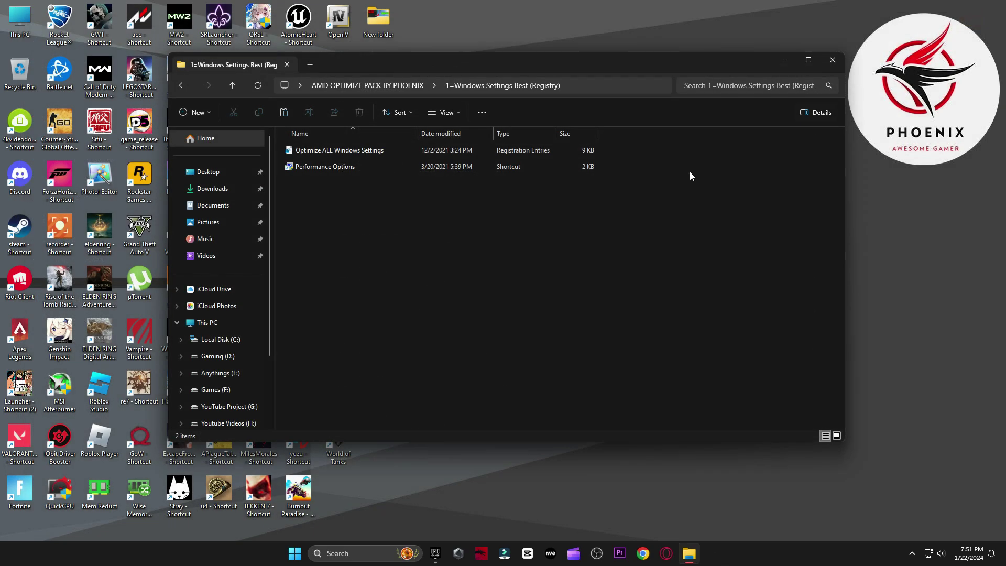
- Merge the Optimize ALL Windows Settings registry file into the Windows registry
{"action": "double_click", "coordinate": [392, 150]}
{"action": "left_click", "coordinate": [583, 292]}
{"action": "left_click", "coordinate": [619, 279]}
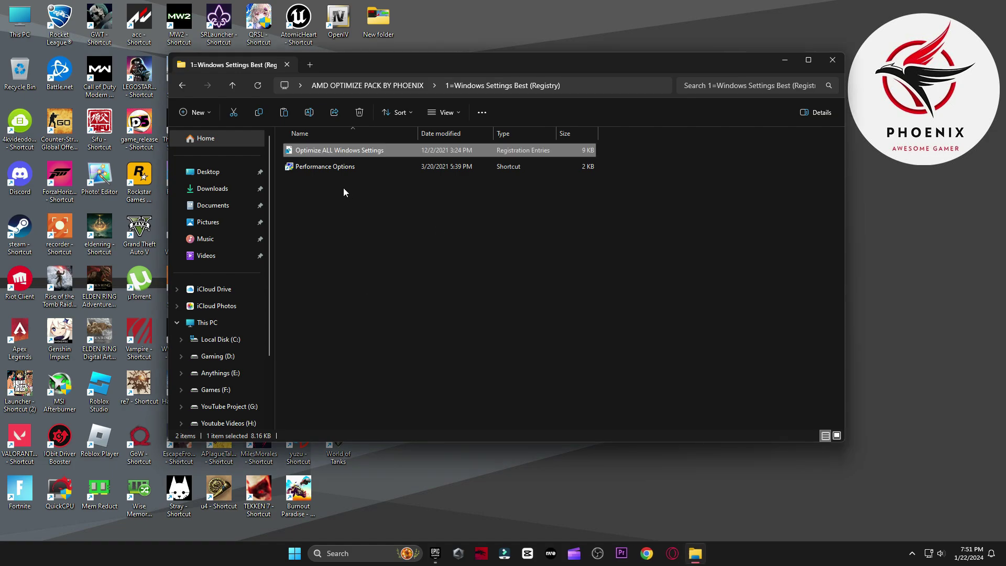
- Open Performance Options and accept the visual effects option "Let Windows choose what's best for my computer"
{"action": "double_click", "coordinate": [328, 167]}
{"action": "left_click_drag", "start_coordinate": [211, 71], "coordinate": [462, 76]}
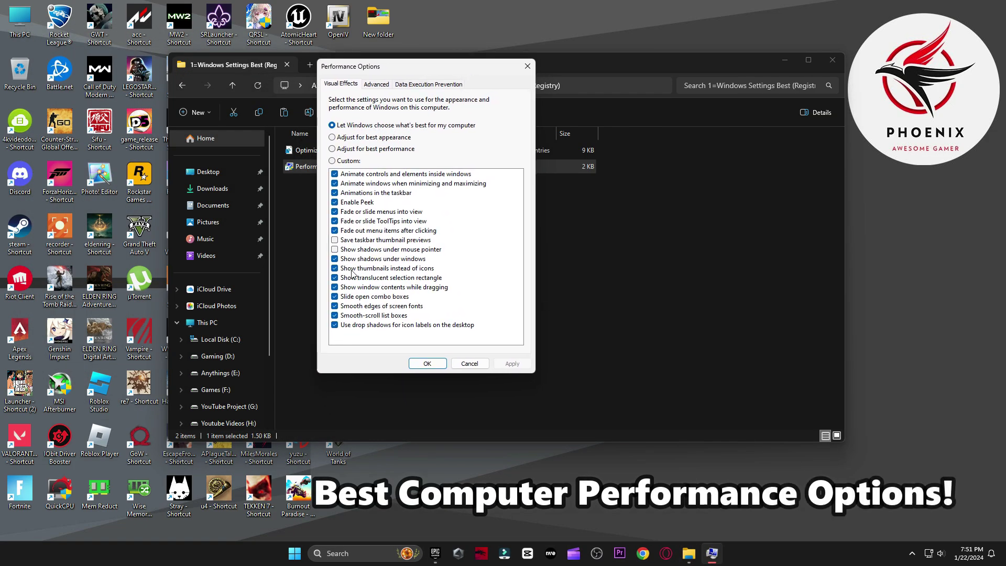
{"action": "left_click", "coordinate": [427, 364]}
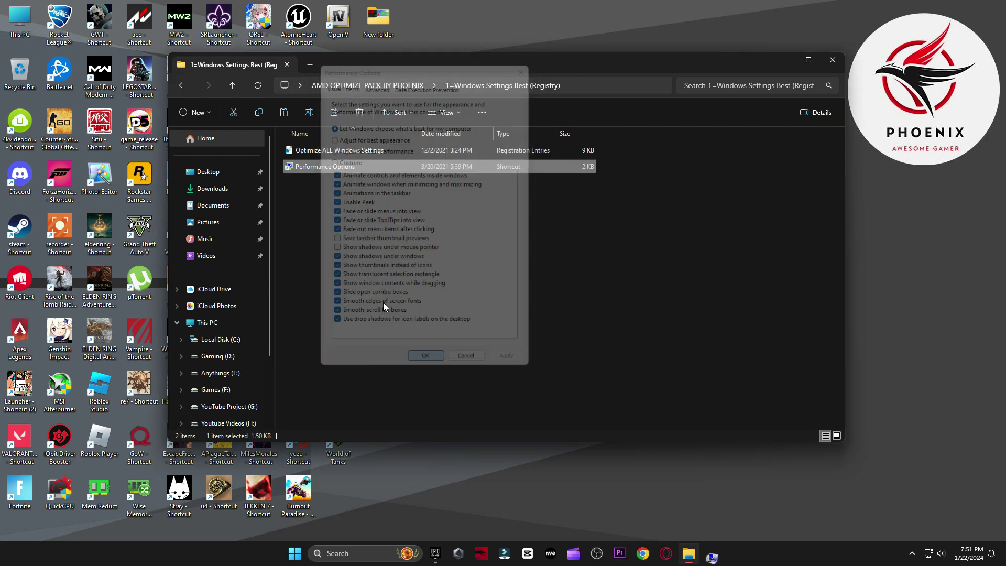
- Run the Delete Temporary Files and Delete Windows Update Cache scripts from the pack's 2=Cleanup folder
{"action": "left_click", "coordinate": [232, 86]}
{"action": "double_click", "coordinate": [330, 166]}
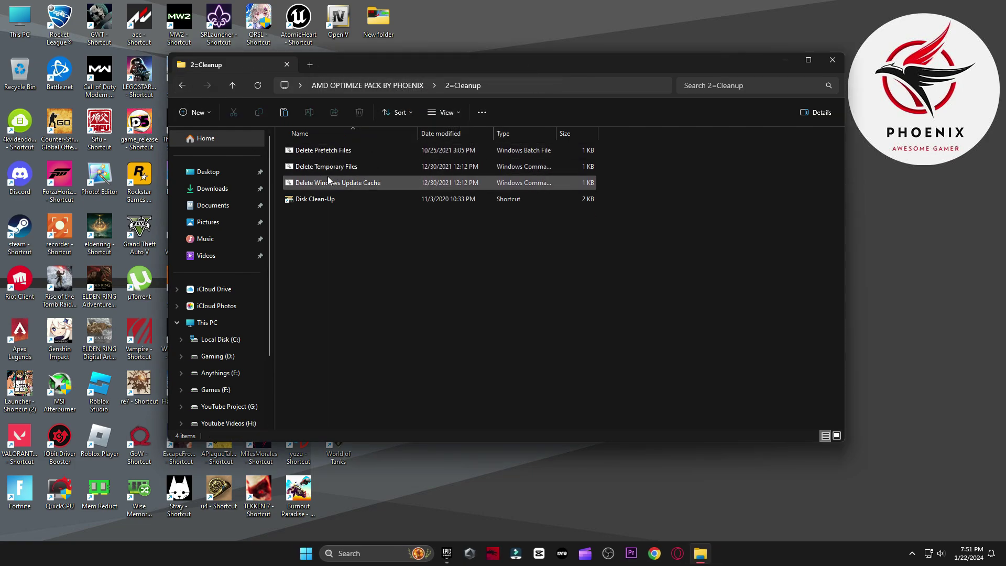
{"action": "left_click", "coordinate": [326, 165]}
{"action": "double_click", "coordinate": [326, 162]}
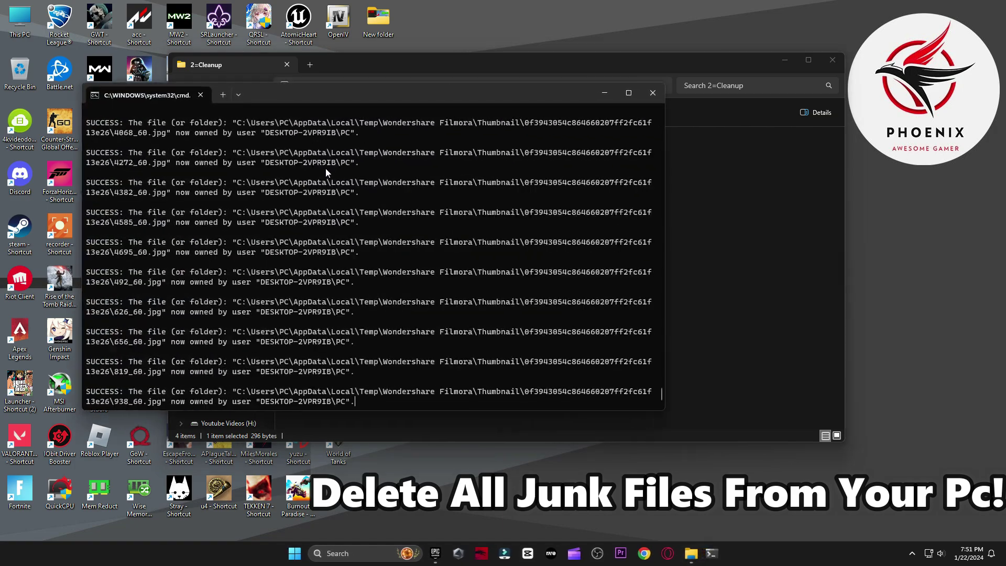
{"action": "key", "text": "Return"}
{"action": "left_click", "coordinate": [324, 182]}
{"action": "double_click", "coordinate": [325, 181]}
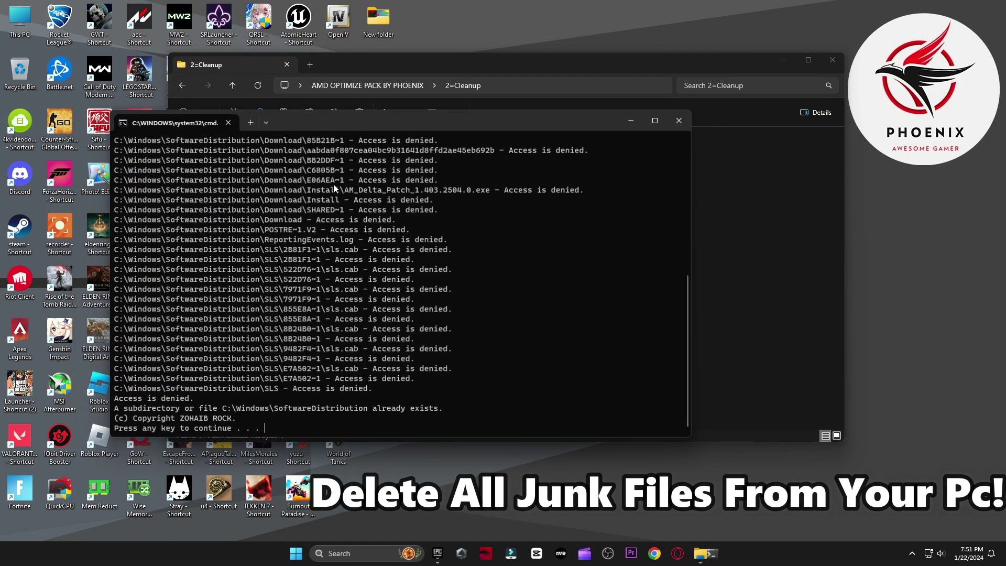
{"action": "key", "text": "Return"}
- Run Disk Clean-Up on drive C: with the remaining file categories selected, including Temporary files, and confirm the deletion
{"action": "double_click", "coordinate": [336, 199]}
{"action": "left_click", "coordinate": [477, 294]}
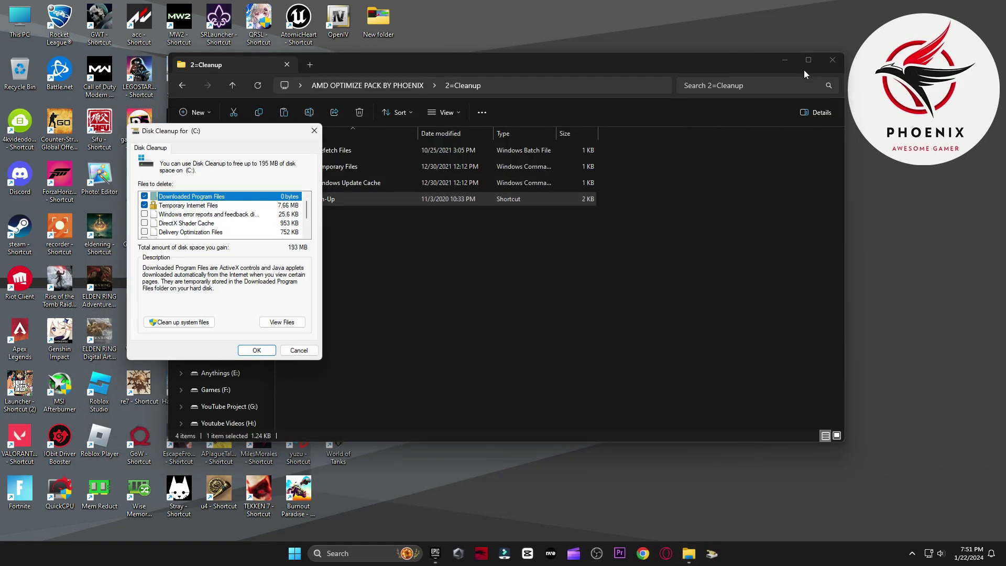
{"action": "left_click", "coordinate": [781, 71]}
{"action": "left_click", "coordinate": [784, 60]}
{"action": "left_click_drag", "start_coordinate": [254, 133], "coordinate": [565, 104]}
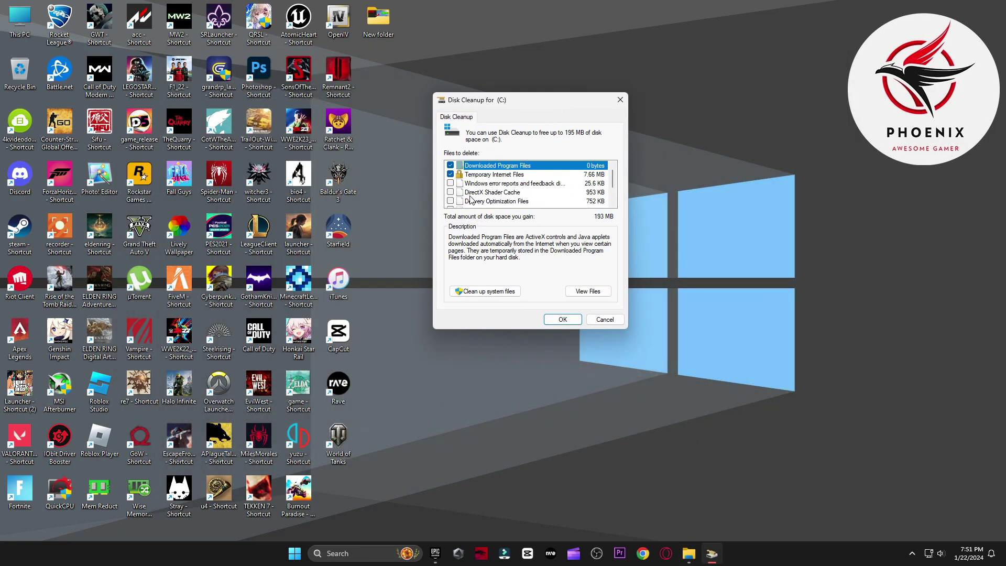
{"action": "scroll", "coordinate": [450, 202], "scroll_direction": "down", "scroll_amount": 1}
{"action": "left_click", "coordinate": [450, 192]}
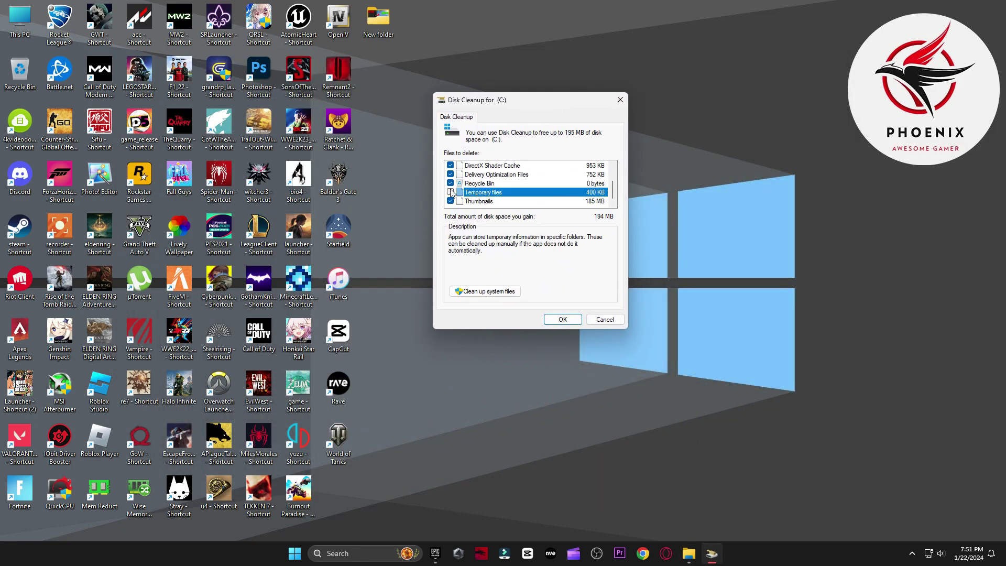
{"action": "left_click", "coordinate": [562, 319]}
{"action": "left_click", "coordinate": [512, 284]}
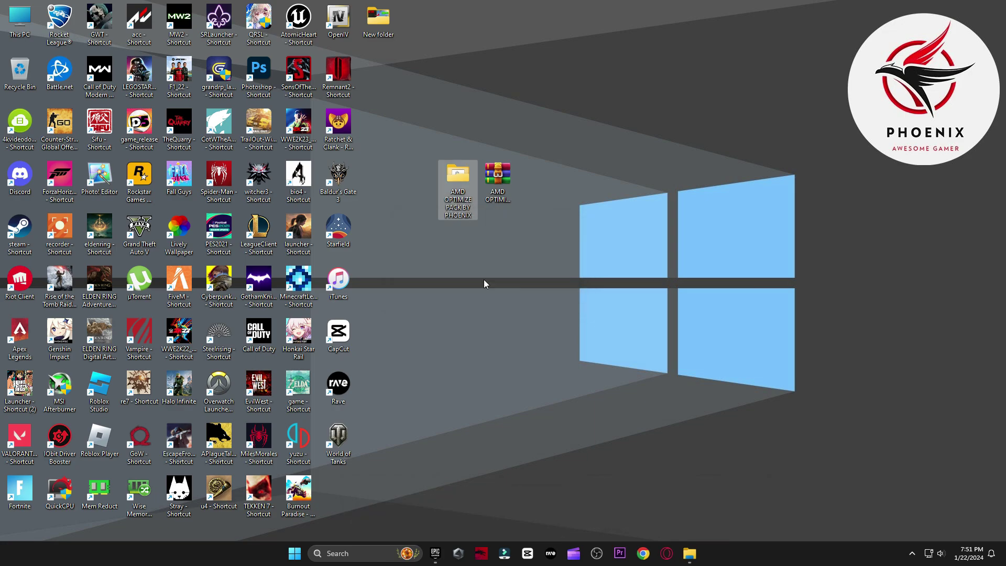
- Open the pack's 3=Power Plan folder, launch the installed QuickCPU from the desktop, and dismiss its update notice
{"action": "key", "text": "BackSpace"}
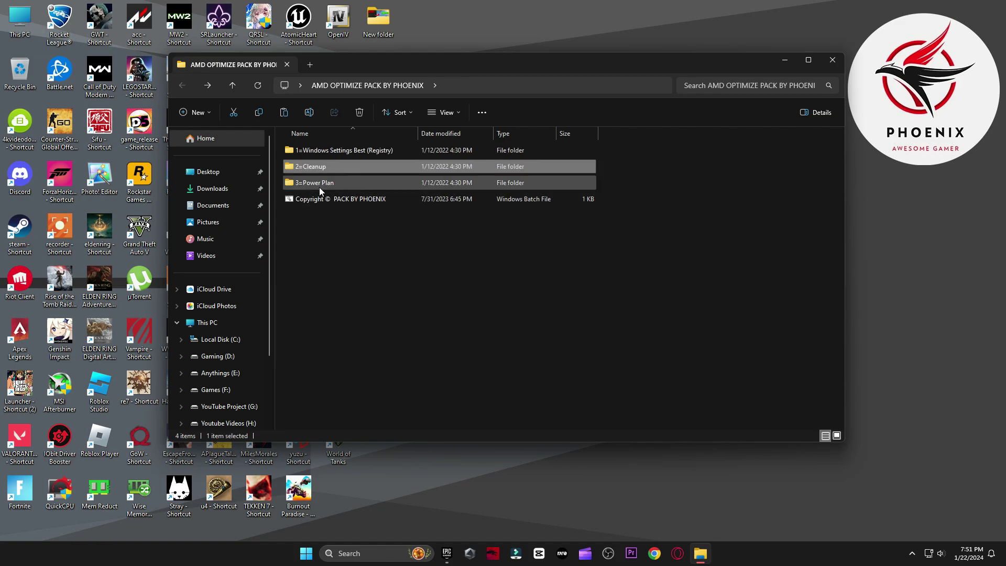
{"action": "double_click", "coordinate": [319, 187]}
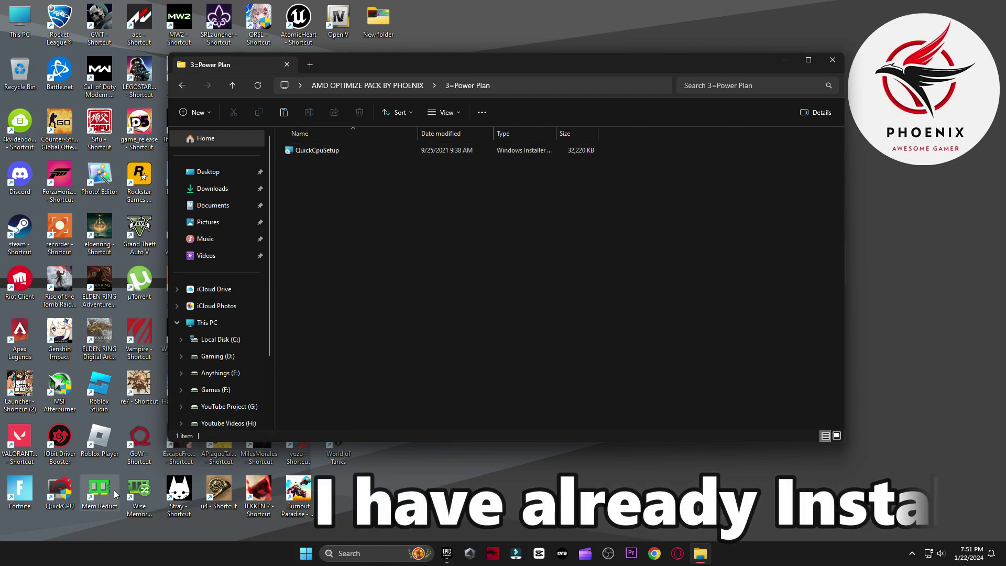
{"action": "left_click", "coordinate": [60, 495]}
{"action": "double_click", "coordinate": [60, 495]}
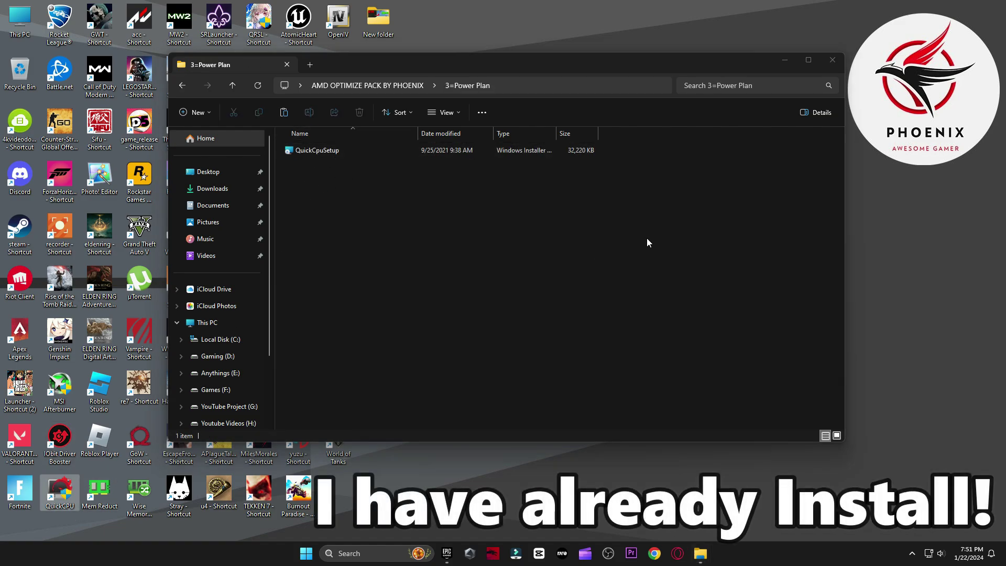
{"action": "left_click", "coordinate": [836, 63]}
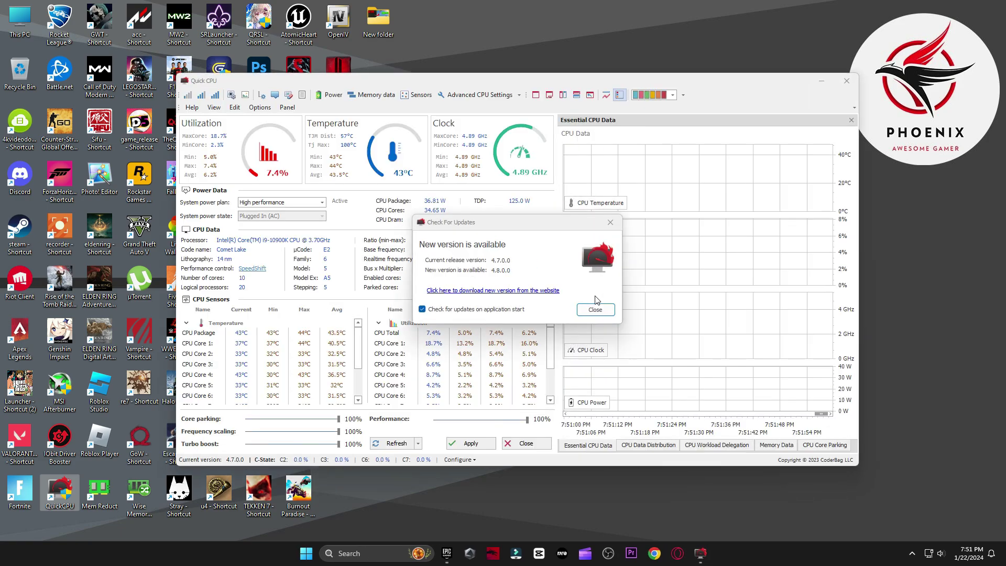
{"action": "key", "text": "Return"}
{"action": "left_click_drag", "start_coordinate": [685, 80], "coordinate": [649, 73]}
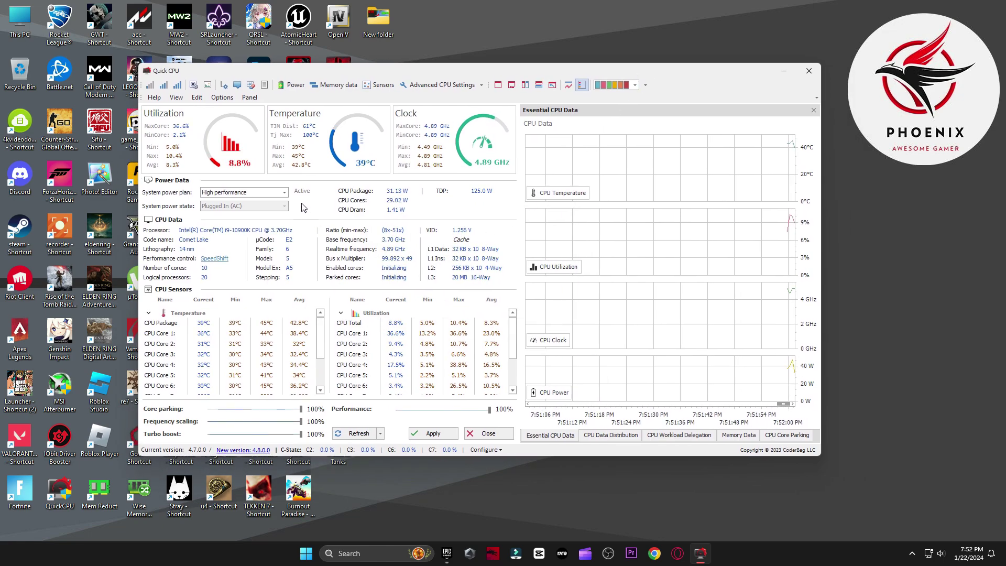
- Set the system power plan to High performance in Quick CPU, apply it with the sliders at 100%, and close the program
{"action": "left_click", "coordinate": [272, 193]}
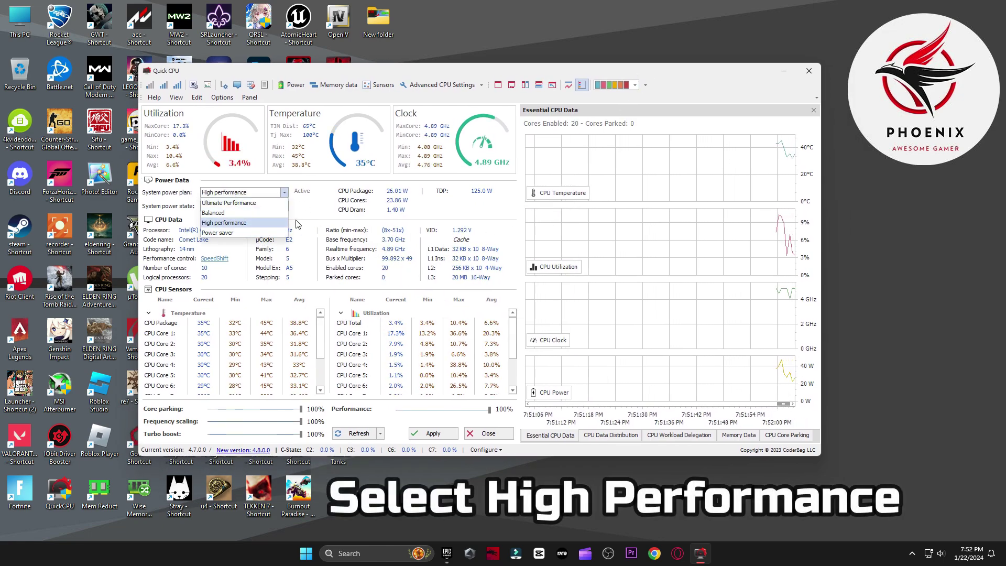
{"action": "left_click", "coordinate": [205, 223]}
{"action": "left_click_drag", "start_coordinate": [224, 409], "coordinate": [243, 426]}
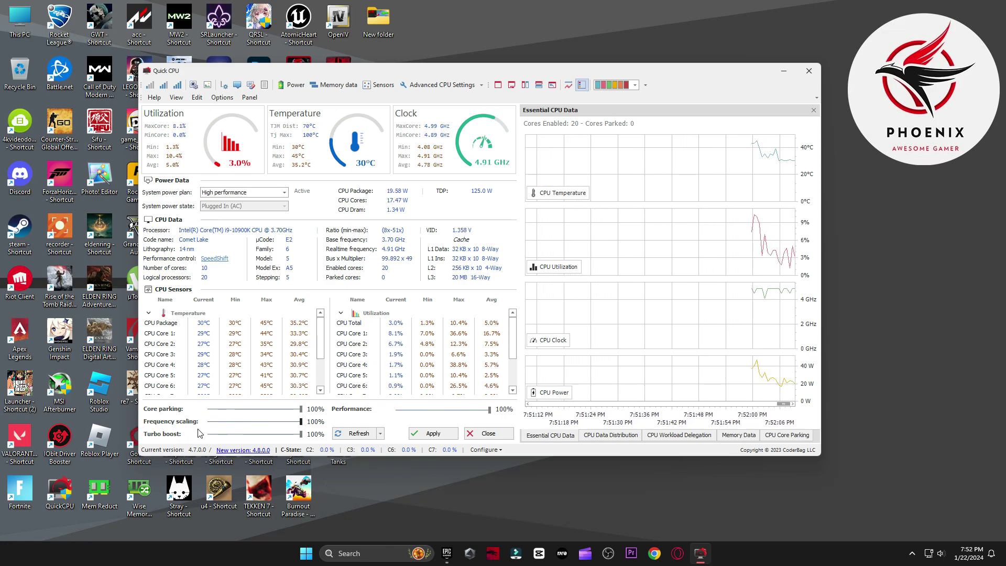
{"action": "left_click", "coordinate": [434, 435]}
{"action": "left_click", "coordinate": [549, 295]}
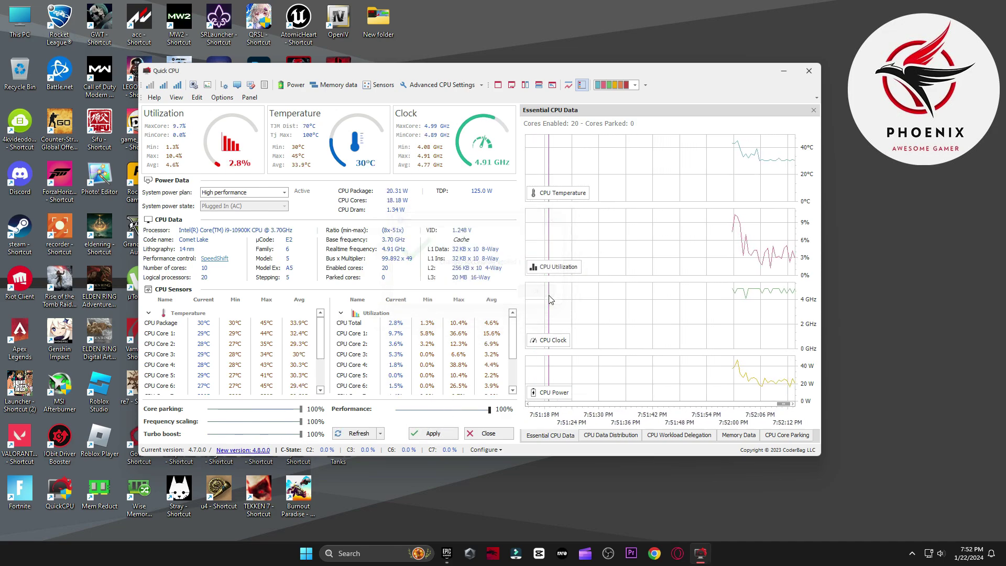
{"action": "left_click", "coordinate": [488, 433]}
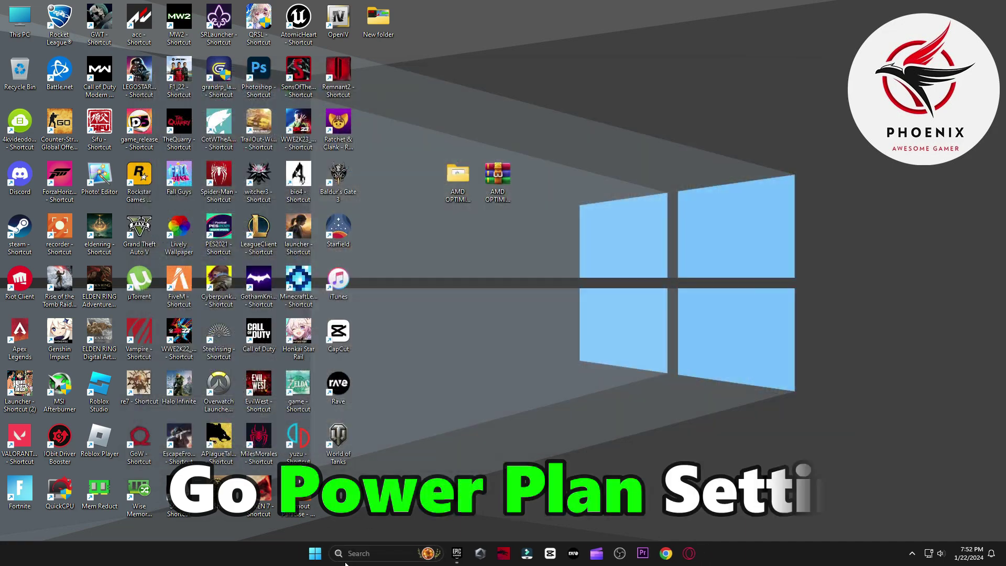
- Open the Windows power plan settings, show the additional plans, check the selected plan, and close the window
{"action": "left_click", "coordinate": [345, 560]}
{"action": "type", "text": "power"}
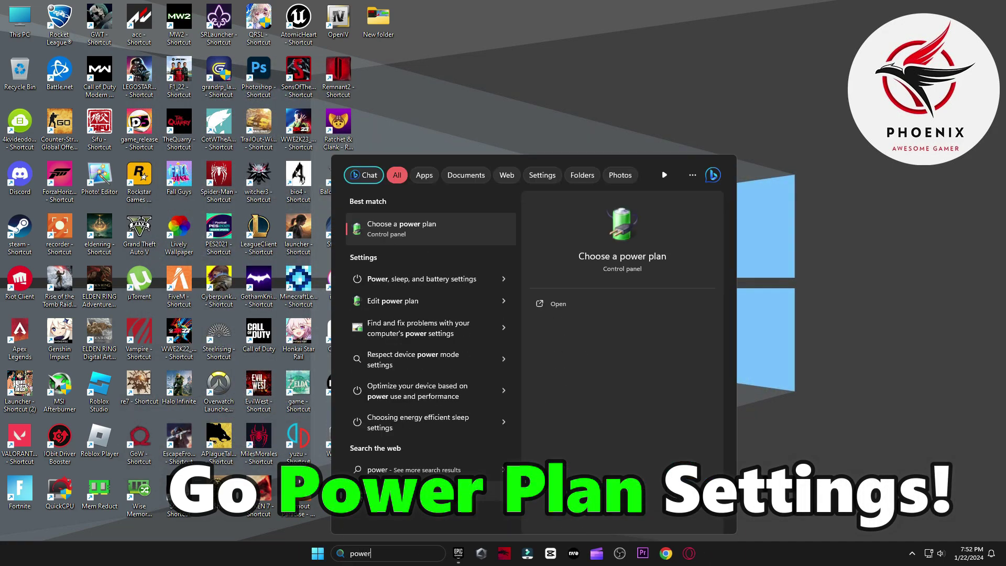
{"action": "left_click", "coordinate": [429, 226]}
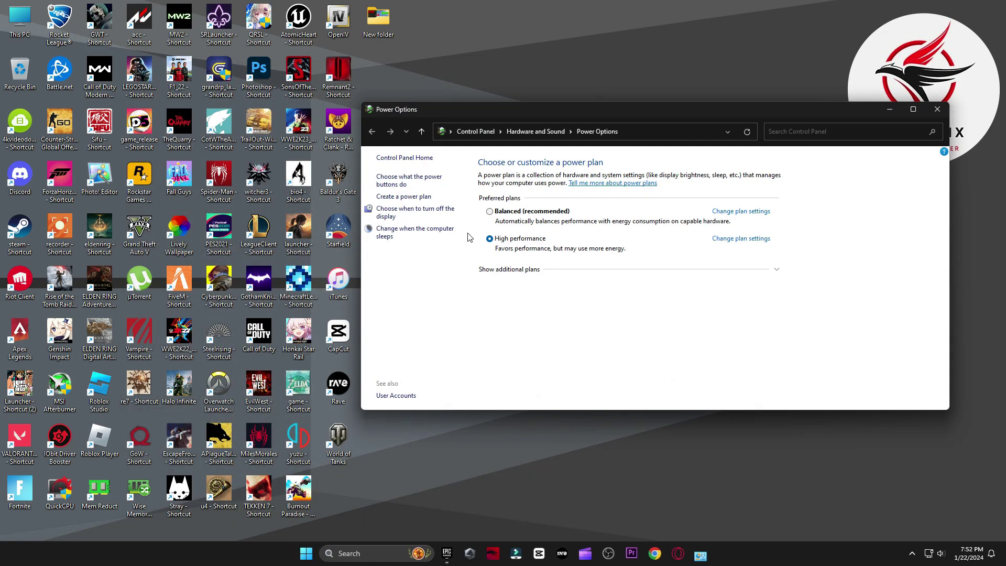
{"action": "left_click_drag", "start_coordinate": [630, 119], "coordinate": [581, 119]}
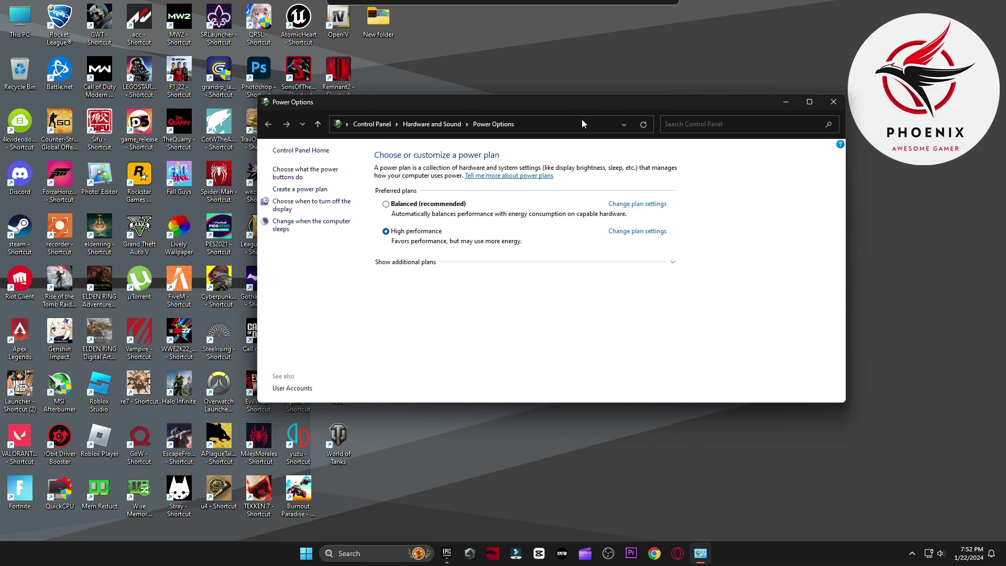
{"action": "left_click", "coordinate": [419, 262]}
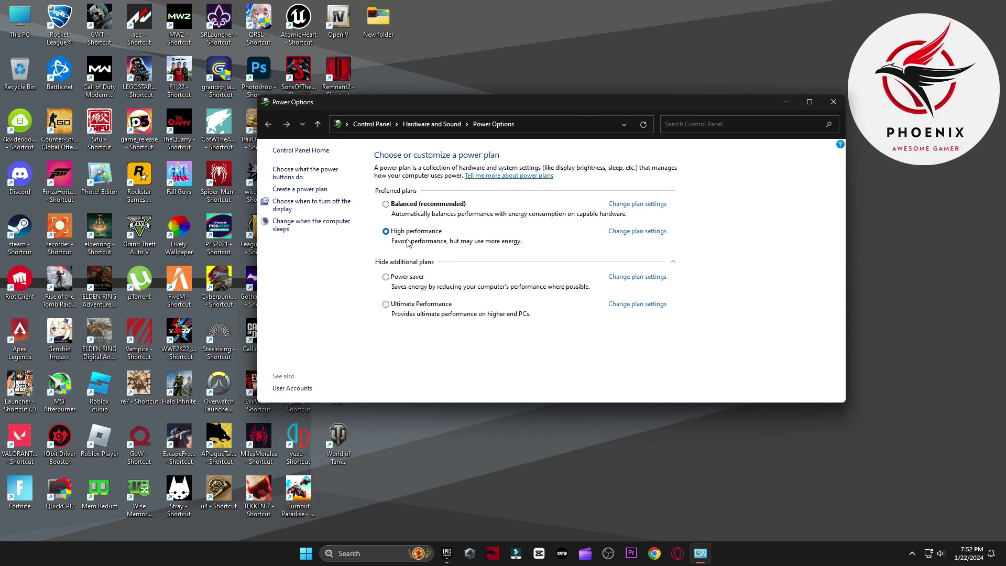
{"action": "left_click", "coordinate": [832, 102]}
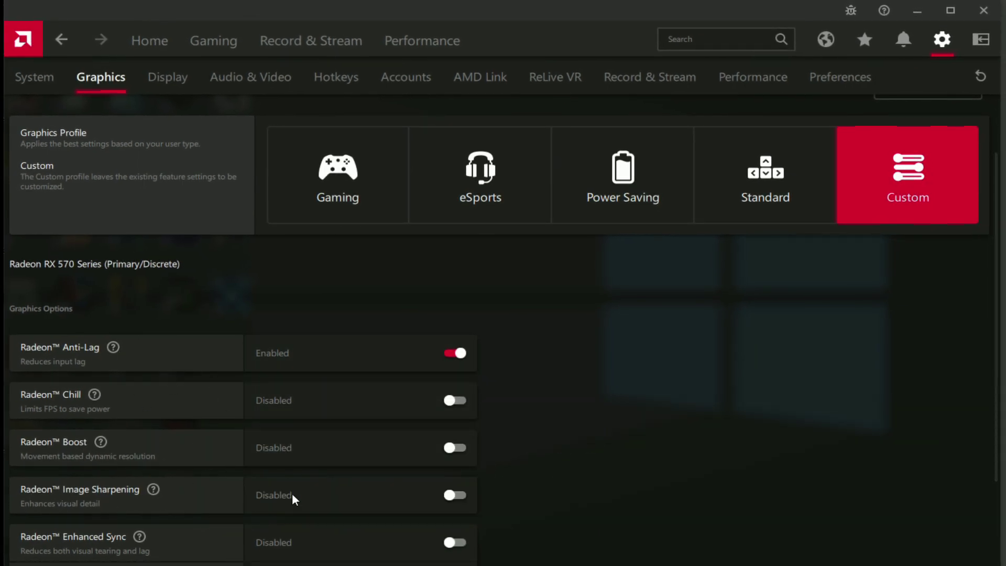
- Set Wait for Vertical Refresh to "Off, unless application specifies" in the AMD graphics options
{"action": "scroll", "coordinate": [335, 460], "scroll_direction": "down", "scroll_amount": 2}
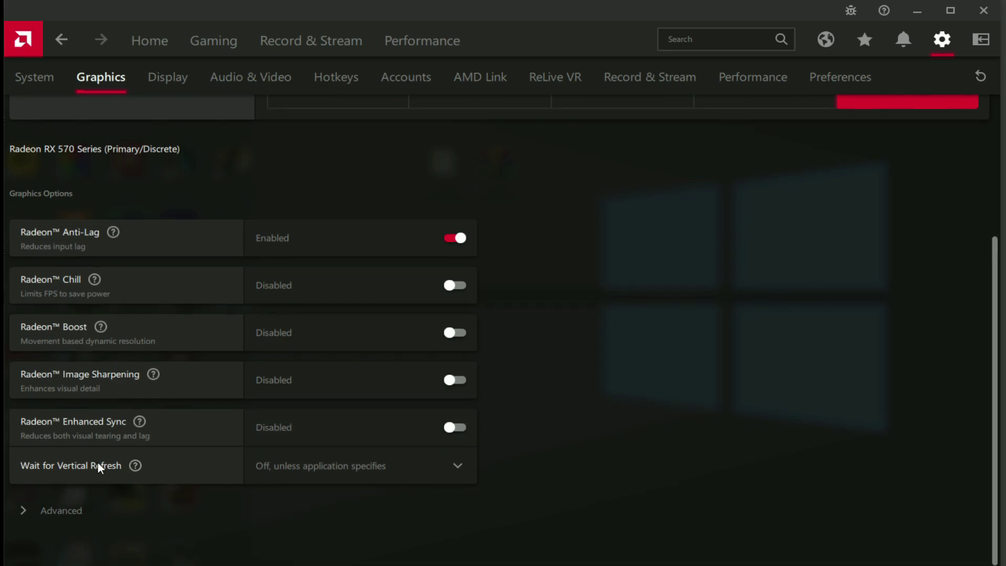
{"action": "left_click", "coordinate": [312, 480]}
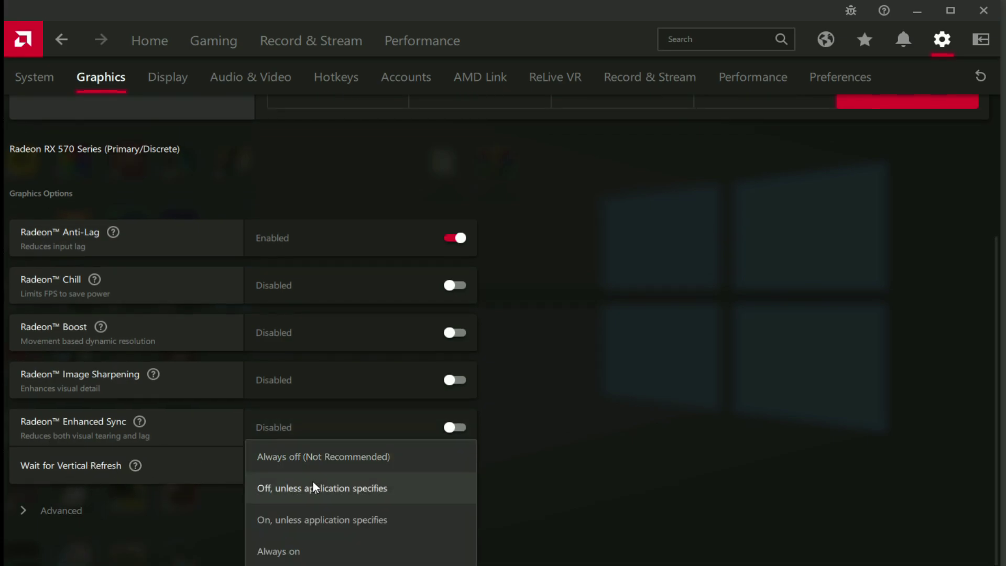
{"action": "left_click", "coordinate": [350, 494]}
- Expand the advanced graphics options and set Texture Filtering Quality to Performance
{"action": "left_click", "coordinate": [119, 506]}
{"action": "scroll", "coordinate": [307, 432], "scroll_direction": "down", "scroll_amount": 8}
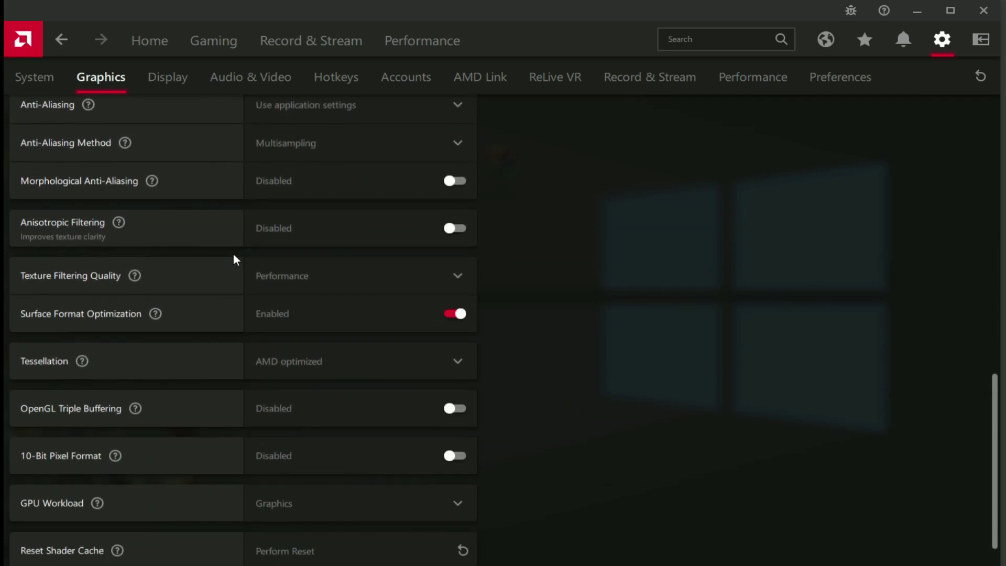
{"action": "scroll", "coordinate": [225, 246], "scroll_direction": "up", "scroll_amount": 1}
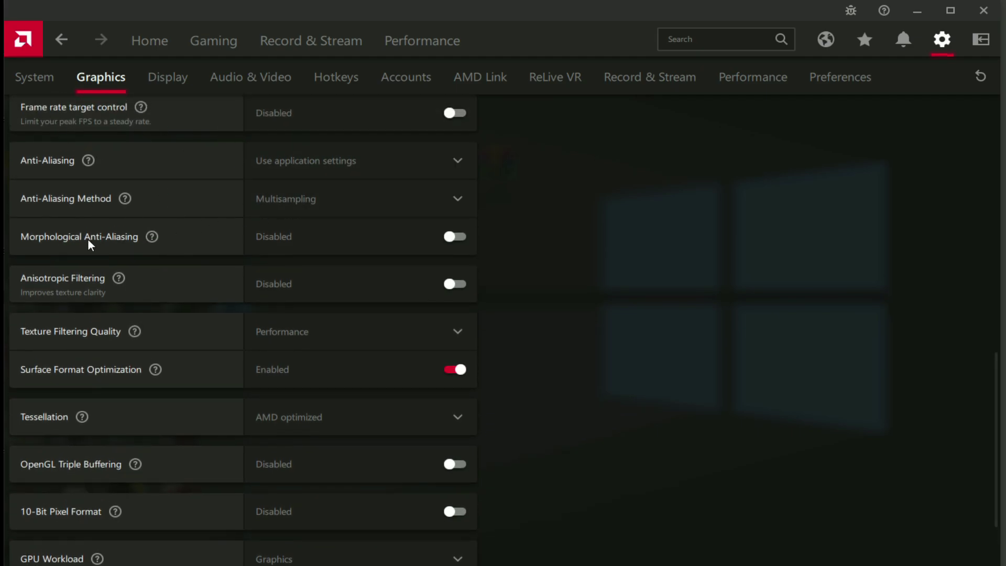
{"action": "left_click", "coordinate": [303, 335]}
{"action": "left_click", "coordinate": [295, 427]}
{"action": "scroll", "coordinate": [268, 517], "scroll_direction": "down", "scroll_amount": 2}
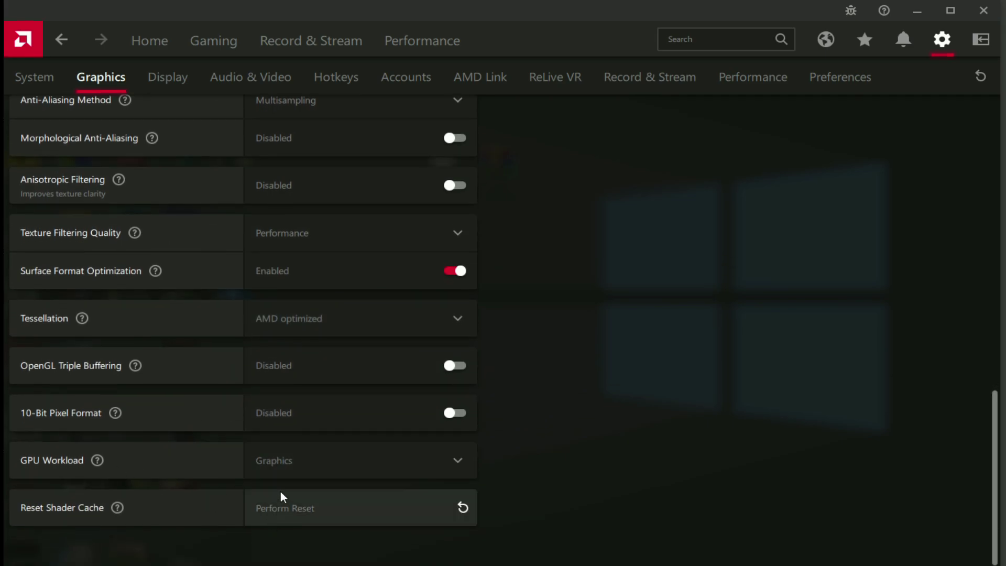
- Examine the Display, Audio & Video, Hotkeys, Accounts, AMD Link and ReLive VR settings of the AMD software
{"action": "left_click", "coordinate": [171, 82]}
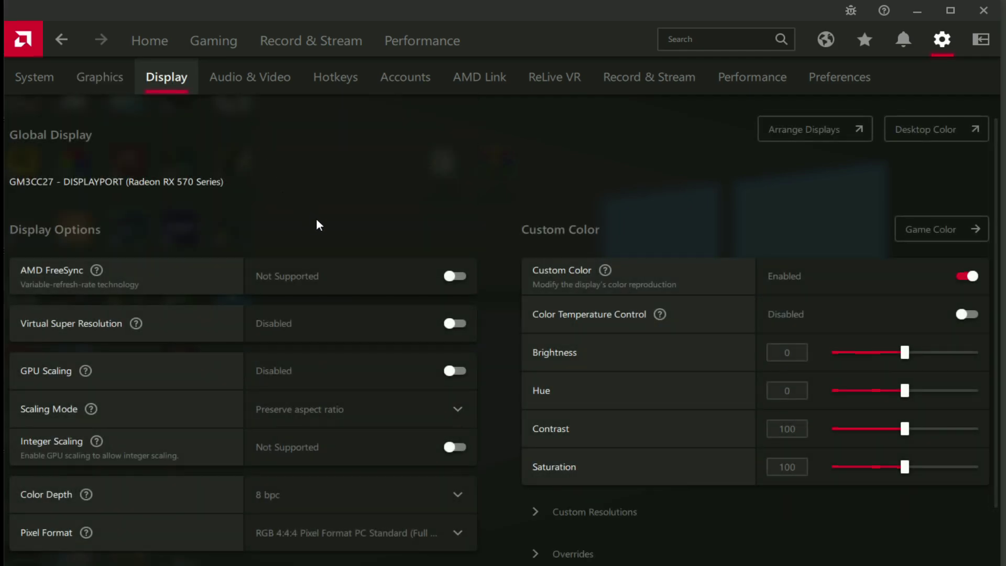
{"action": "scroll", "coordinate": [359, 482], "scroll_direction": "down", "scroll_amount": 1}
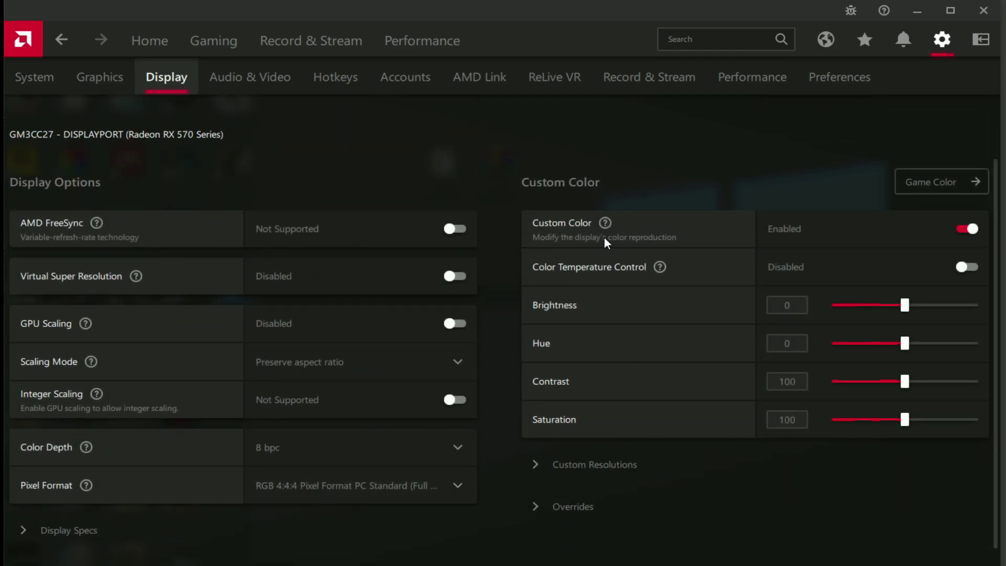
{"action": "scroll", "coordinate": [326, 398], "scroll_direction": "up", "scroll_amount": 1}
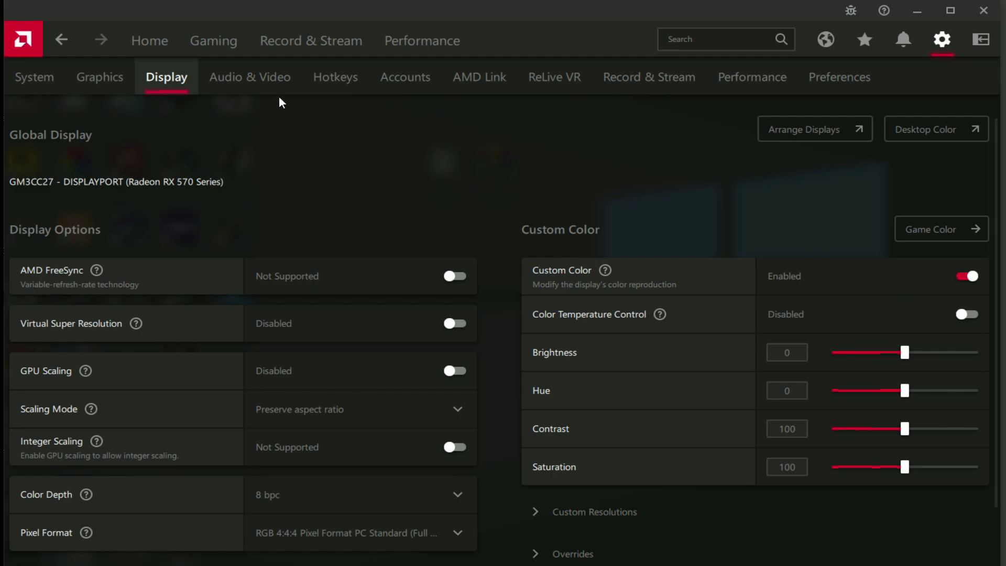
{"action": "left_click", "coordinate": [262, 86]}
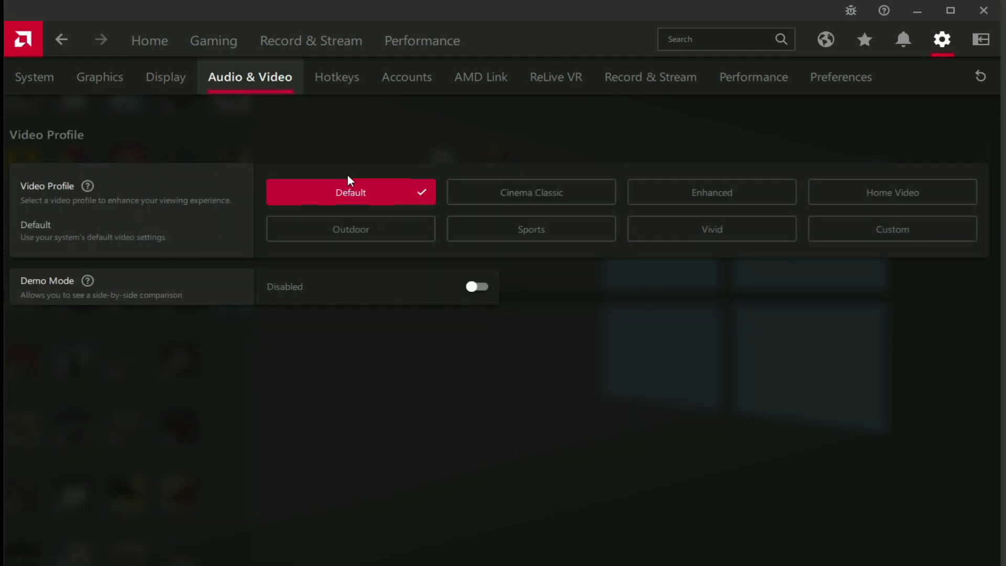
{"action": "left_click", "coordinate": [335, 78]}
{"action": "scroll", "coordinate": [344, 215], "scroll_direction": "down", "scroll_amount": 10}
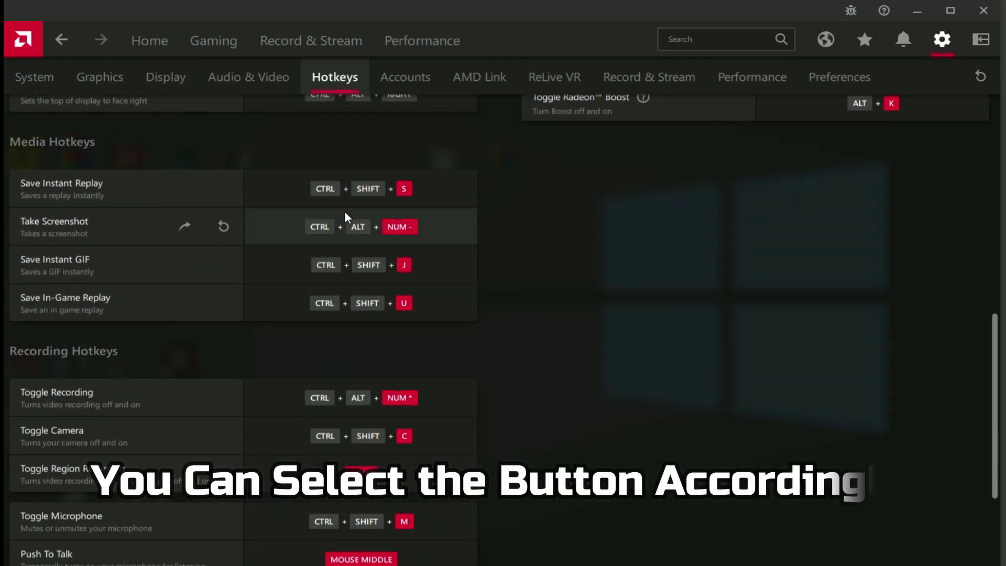
{"action": "scroll", "coordinate": [499, 367], "scroll_direction": "down", "scroll_amount": 3}
{"action": "scroll", "coordinate": [316, 407], "scroll_direction": "up", "scroll_amount": 13}
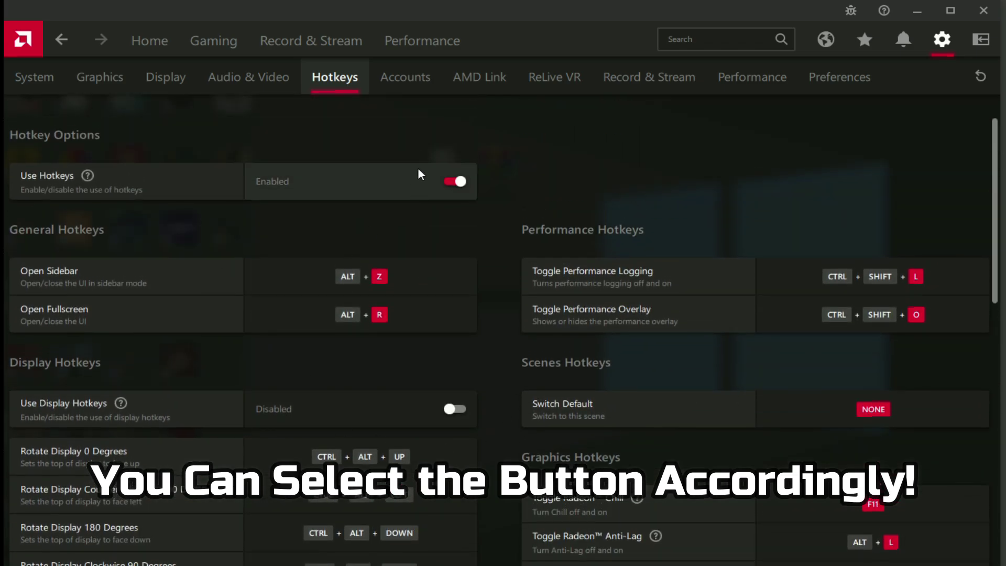
{"action": "left_click", "coordinate": [410, 84]}
{"action": "left_click", "coordinate": [478, 76]}
{"action": "left_click", "coordinate": [564, 76]}
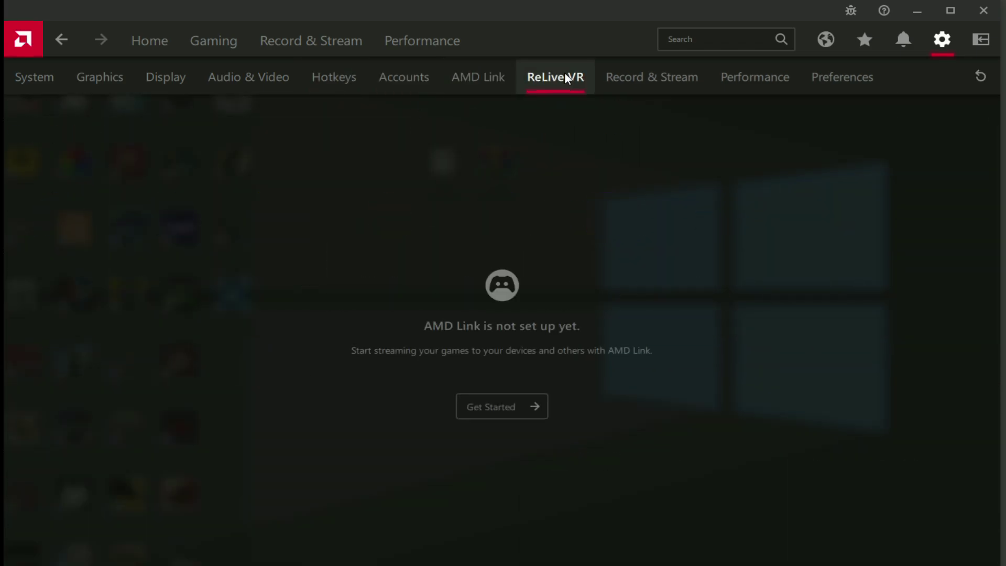
- Open the Record & Stream settings and switch Show Indicator off and back on
{"action": "left_click", "coordinate": [664, 79]}
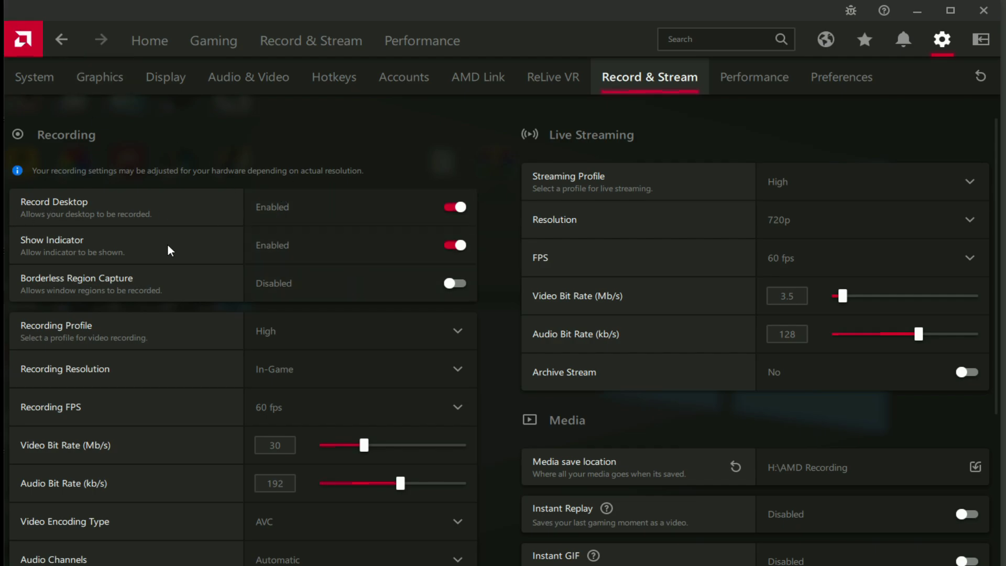
{"action": "left_click", "coordinate": [454, 245]}
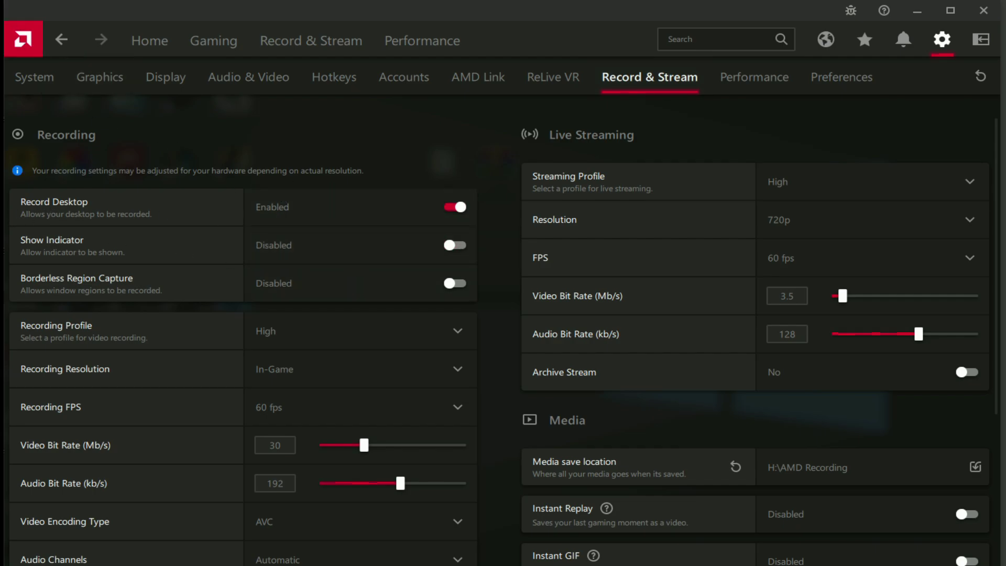
{"action": "left_click", "coordinate": [449, 246]}
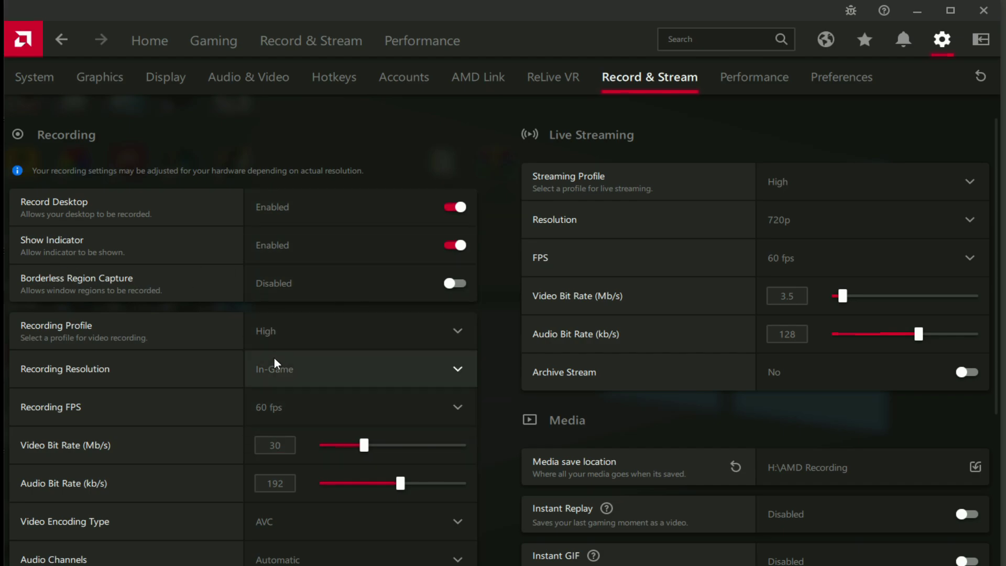
- Choose High as the Recording Profile and look through the Recording Resolution options without picking a new one
{"action": "scroll", "coordinate": [274, 357], "scroll_direction": "down", "scroll_amount": 1}
{"action": "left_click", "coordinate": [271, 282]}
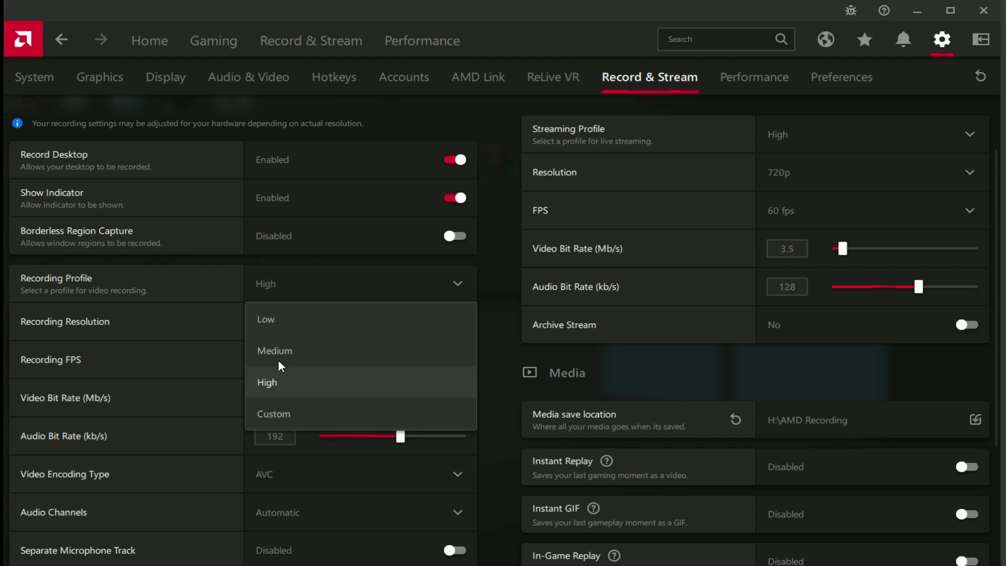
{"action": "left_click", "coordinate": [287, 392]}
{"action": "left_click", "coordinate": [292, 321]}
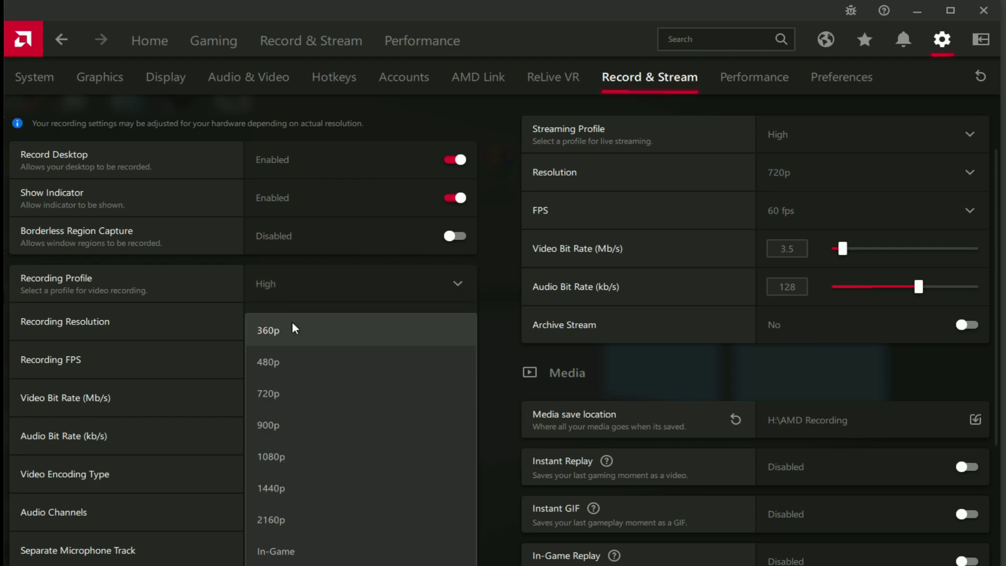
{"action": "left_click", "coordinate": [216, 329]}
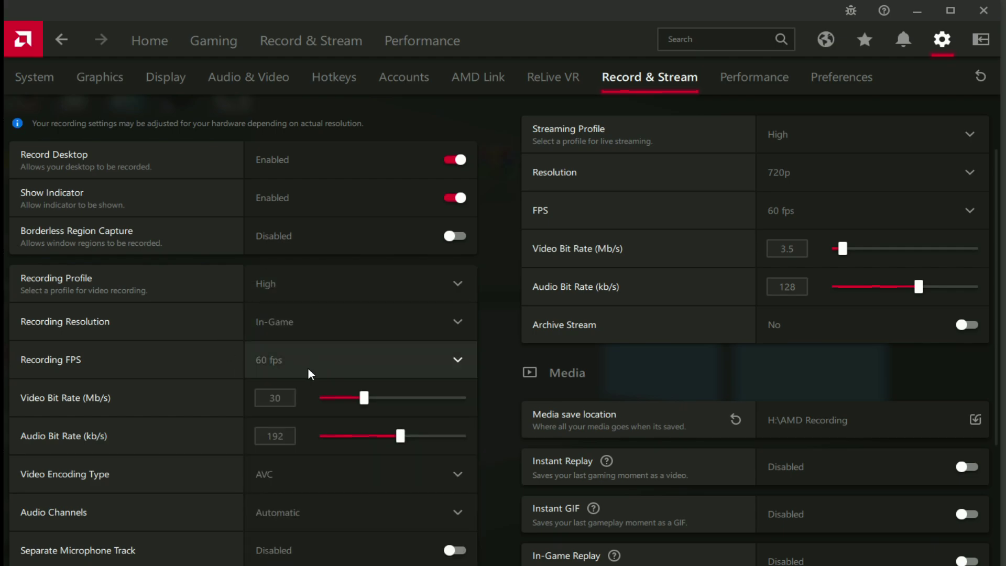
- Switch Record Microphone off and back on in the recording settings
{"action": "scroll", "coordinate": [309, 398], "scroll_direction": "down", "scroll_amount": 4}
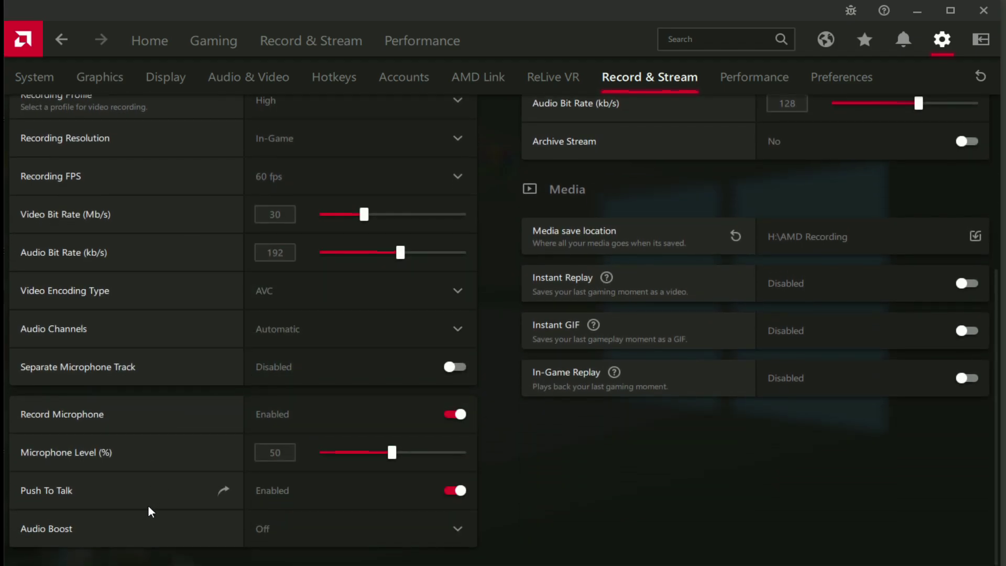
{"action": "left_click", "coordinate": [372, 419]}
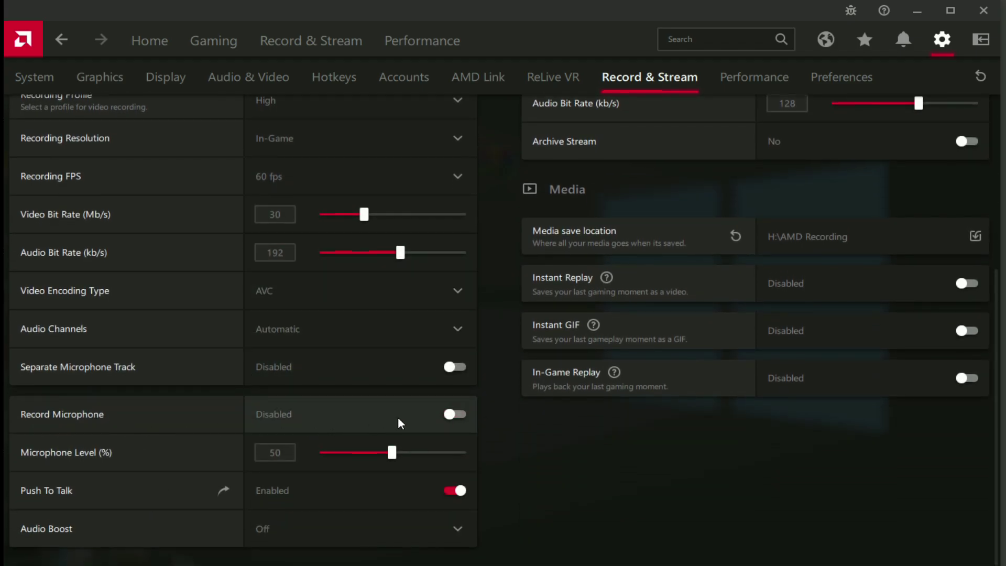
{"action": "left_click", "coordinate": [413, 418]}
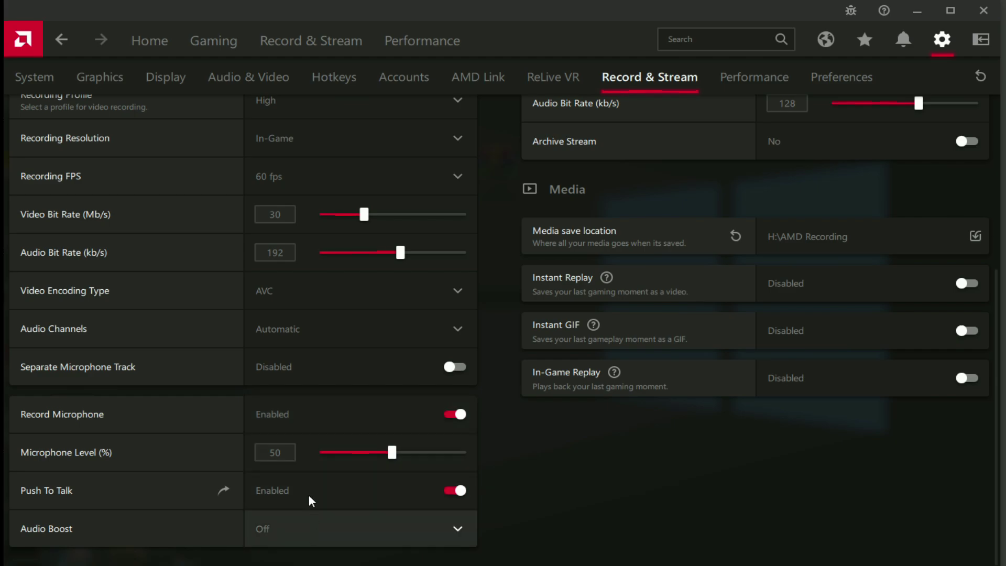
- Choose High as the live Streaming Profile and look through the streaming resolution options without picking a new one
{"action": "scroll", "coordinate": [519, 487], "scroll_direction": "up", "scroll_amount": 5}
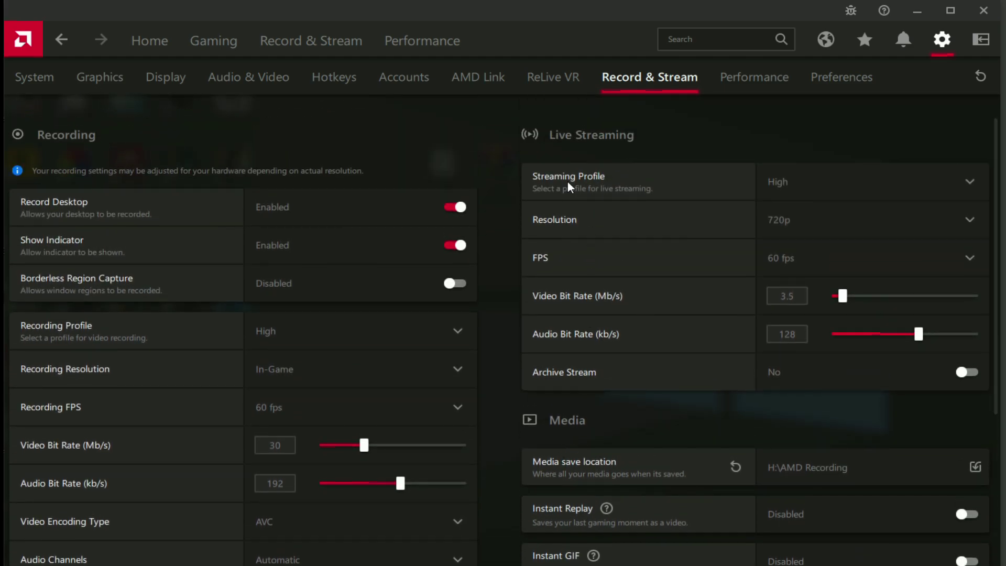
{"action": "left_click", "coordinate": [798, 186]}
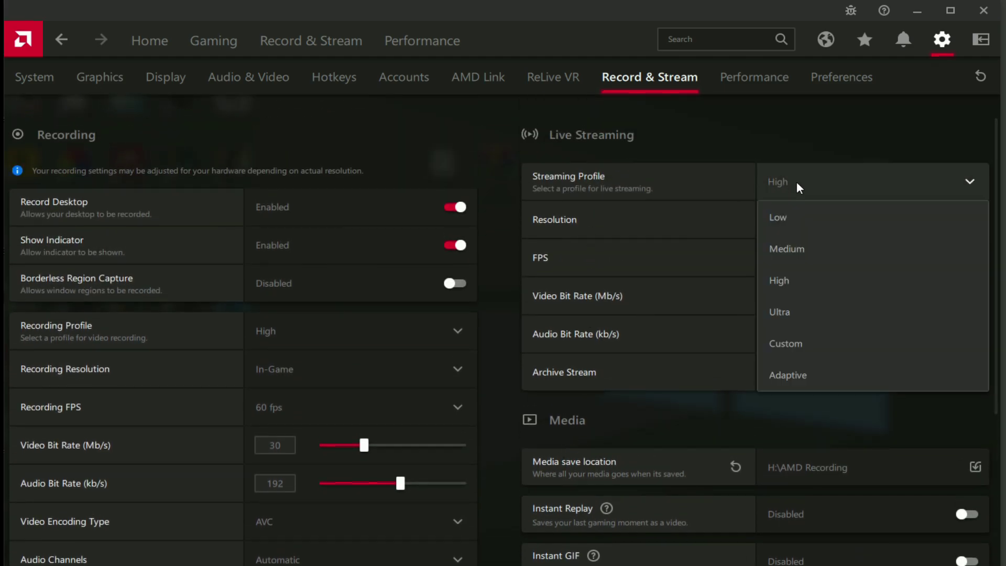
{"action": "left_click", "coordinate": [786, 283]}
{"action": "left_click", "coordinate": [788, 226]}
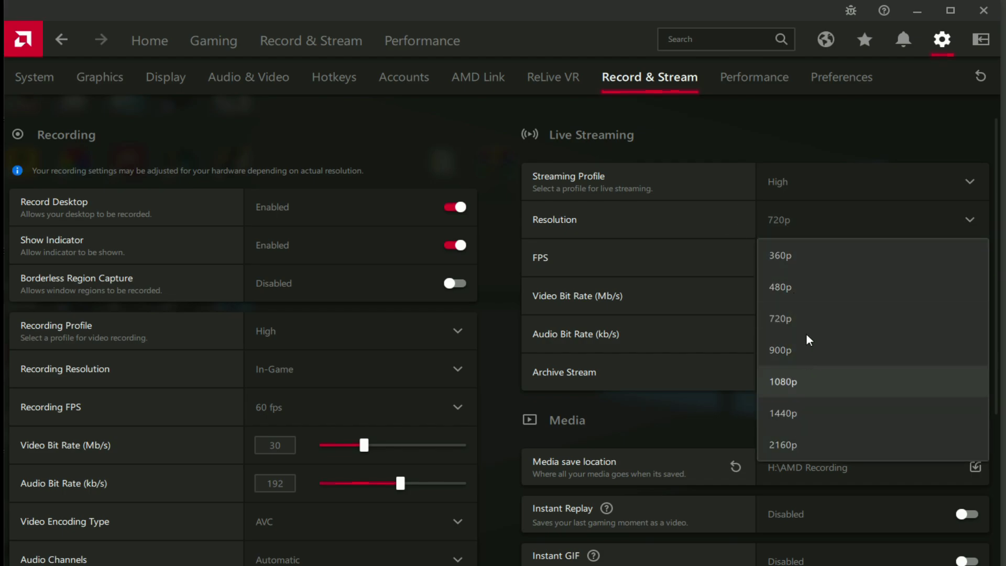
{"action": "left_click", "coordinate": [778, 227]}
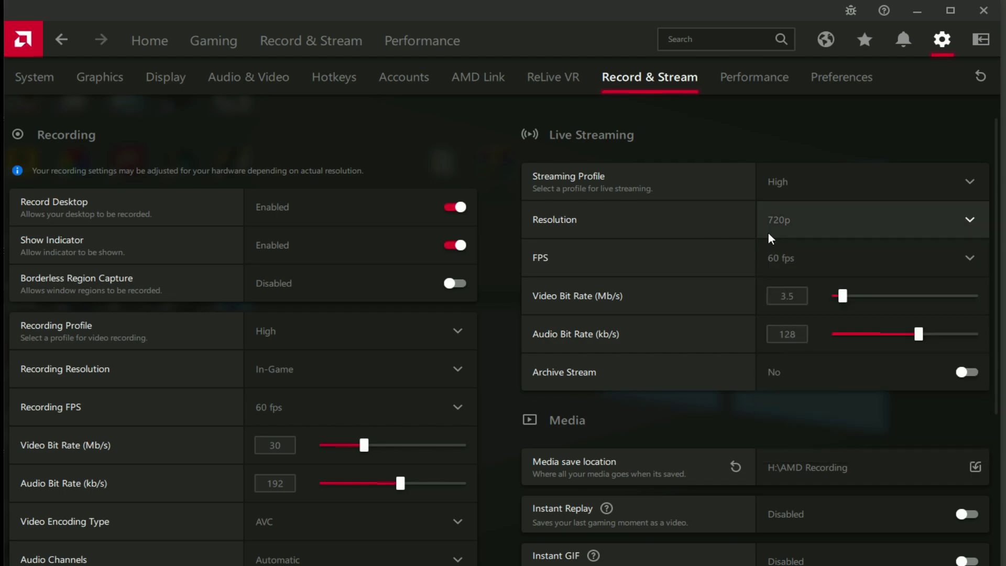
{"action": "scroll", "coordinate": [744, 377], "scroll_direction": "down", "scroll_amount": 5}
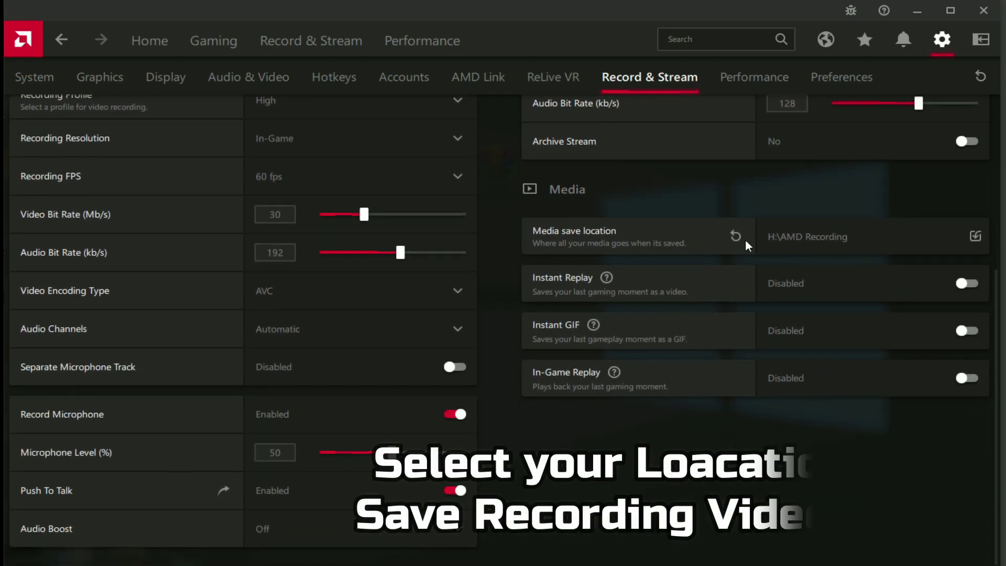
- Switch Instant Replay on in the Media settings, try its duration slider at 60 seconds, and switch Instant Replay back off
{"action": "left_click", "coordinate": [812, 242]}
{"action": "left_click", "coordinate": [559, 333]}
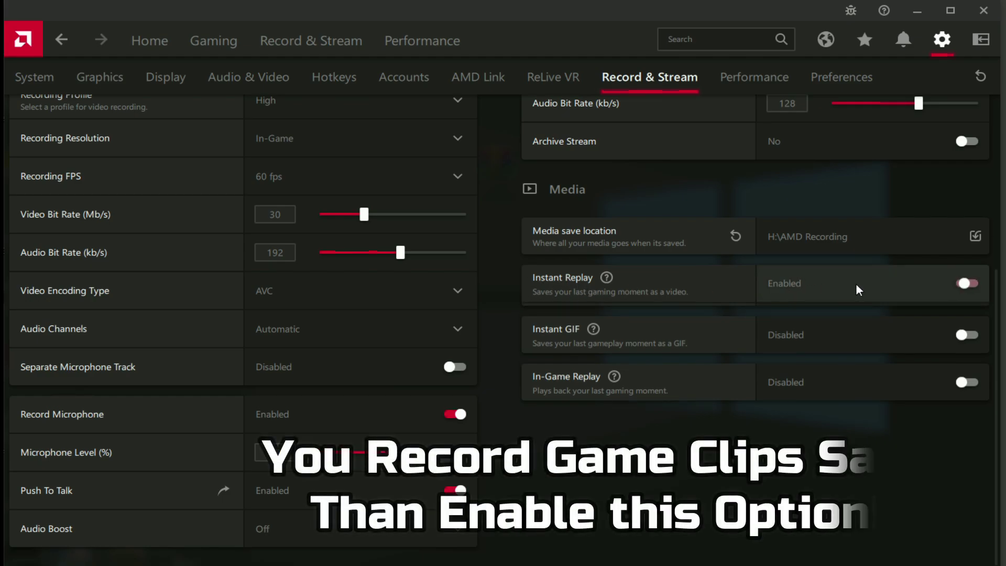
{"action": "left_click", "coordinate": [975, 283]}
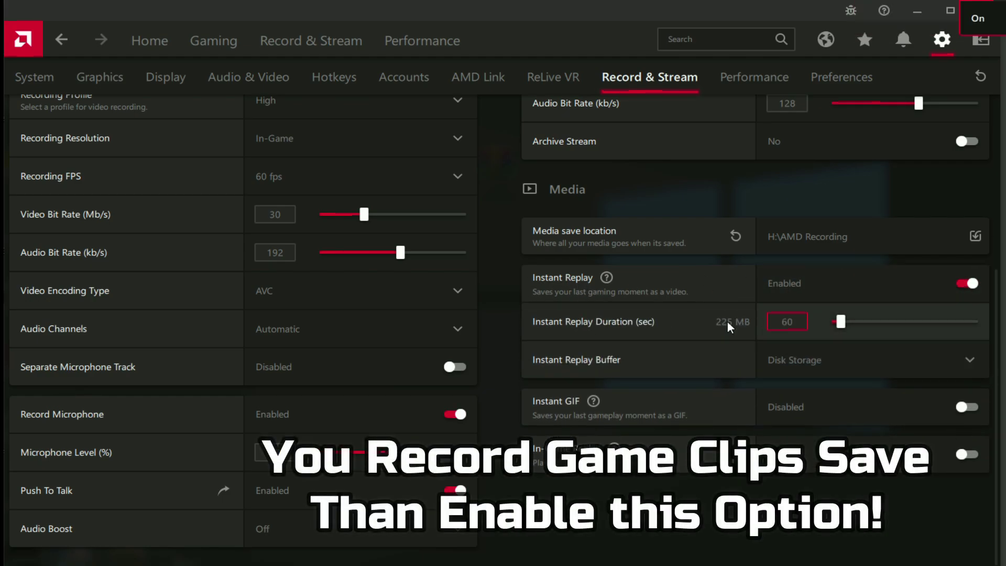
{"action": "left_click", "coordinate": [845, 322]}
{"action": "left_click_drag", "start_coordinate": [837, 322], "coordinate": [841, 321]}
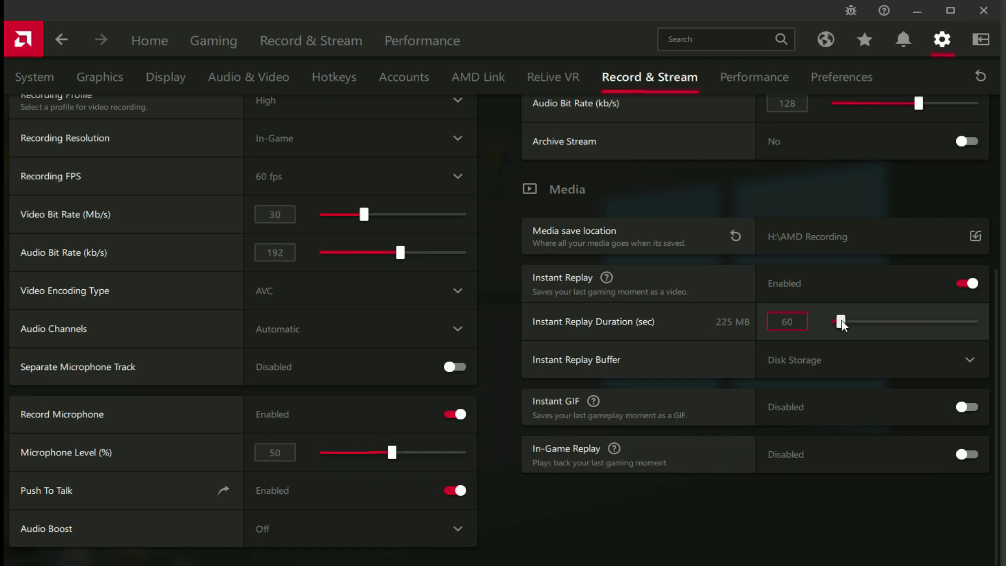
{"action": "left_click", "coordinate": [923, 282]}
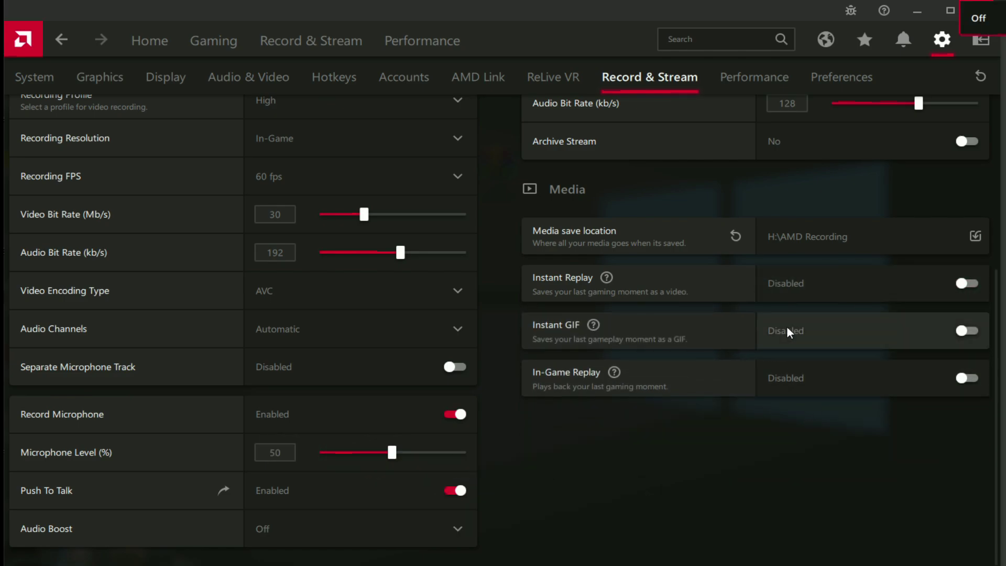
- Open the Performance settings and switch Show Metrics Overlay on and back off
{"action": "left_click", "coordinate": [741, 83]}
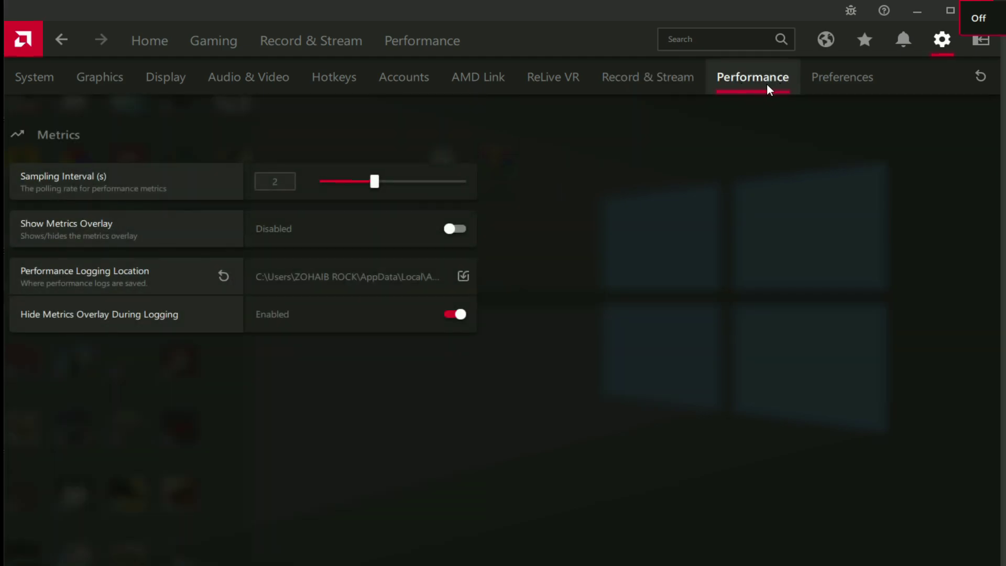
{"action": "left_click", "coordinate": [371, 238]}
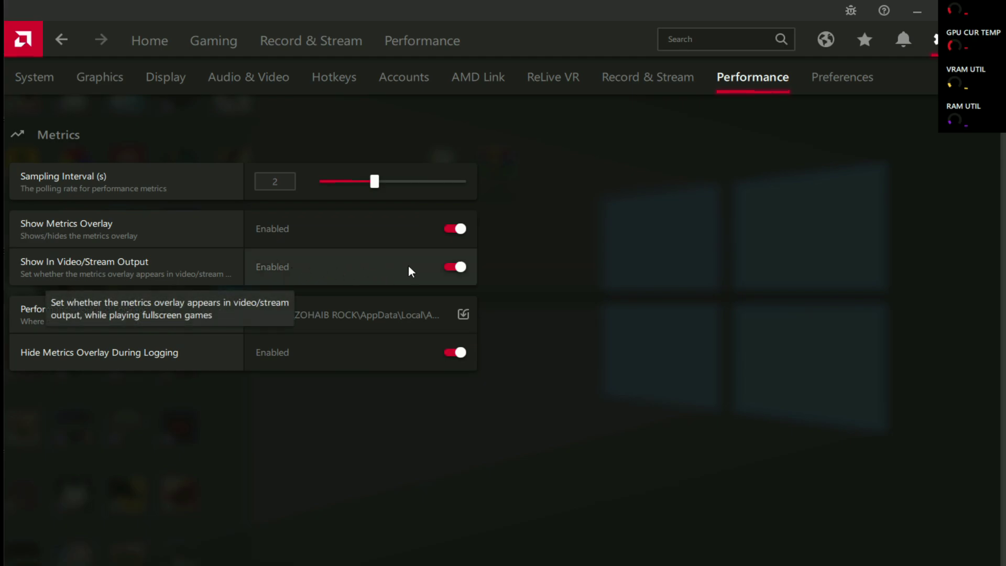
{"action": "left_click", "coordinate": [432, 234]}
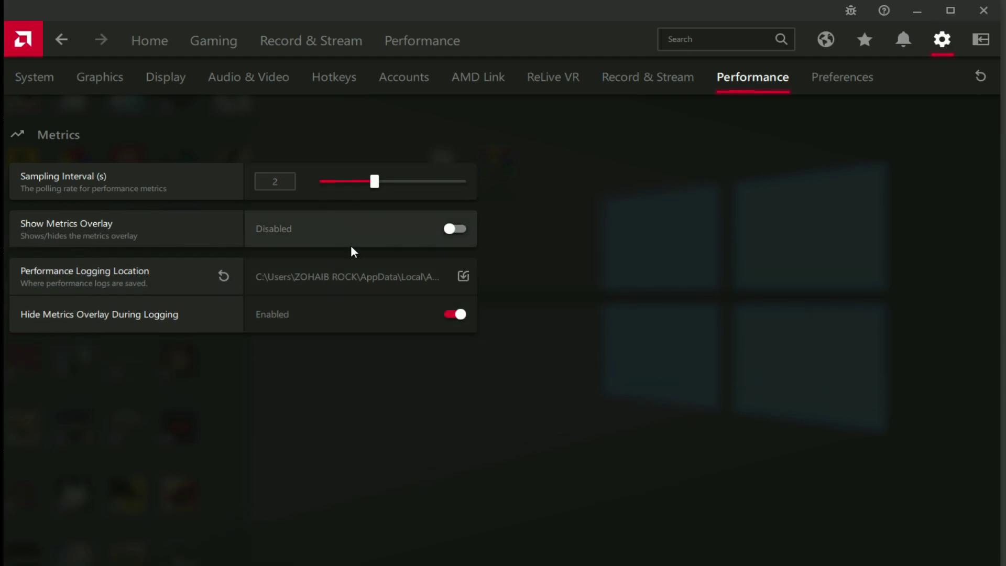
- Look through the VR Streaming and General options in the Preferences settings
{"action": "left_click", "coordinate": [822, 79]}
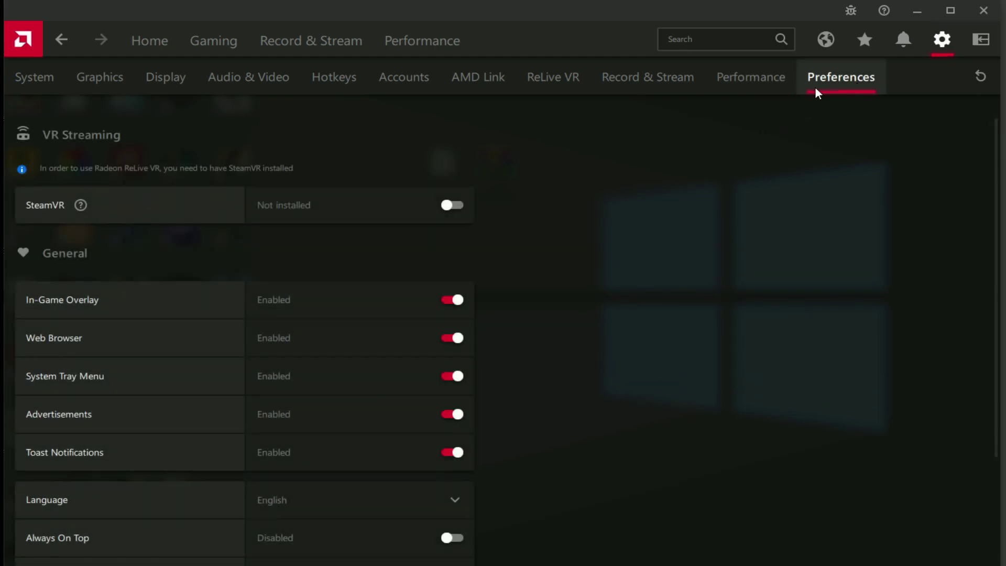
{"action": "scroll", "coordinate": [360, 533], "scroll_direction": "down", "scroll_amount": 1}
{"action": "scroll", "coordinate": [354, 362], "scroll_direction": "down", "scroll_amount": 2}
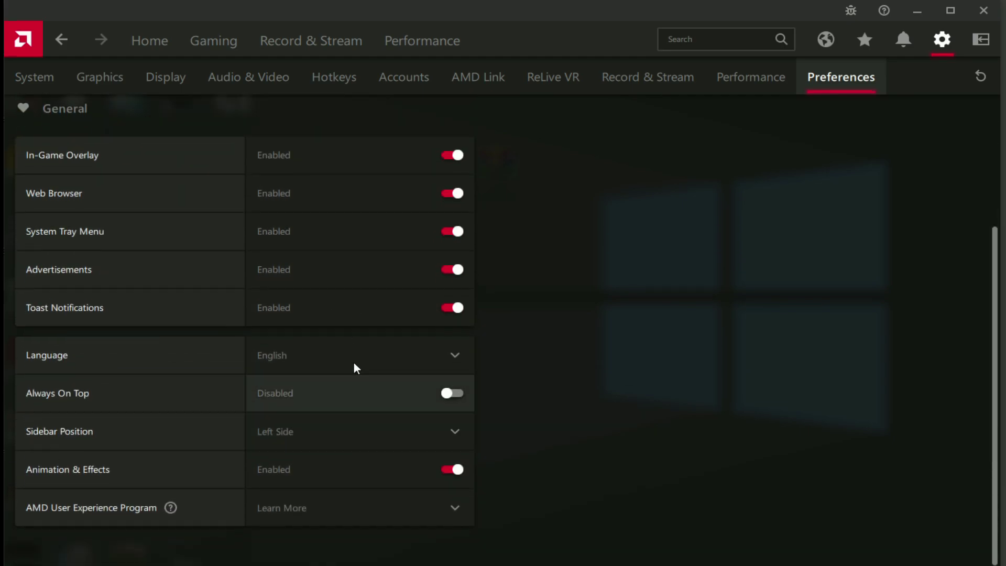
{"action": "scroll", "coordinate": [352, 372], "scroll_direction": "up", "scroll_amount": 3}
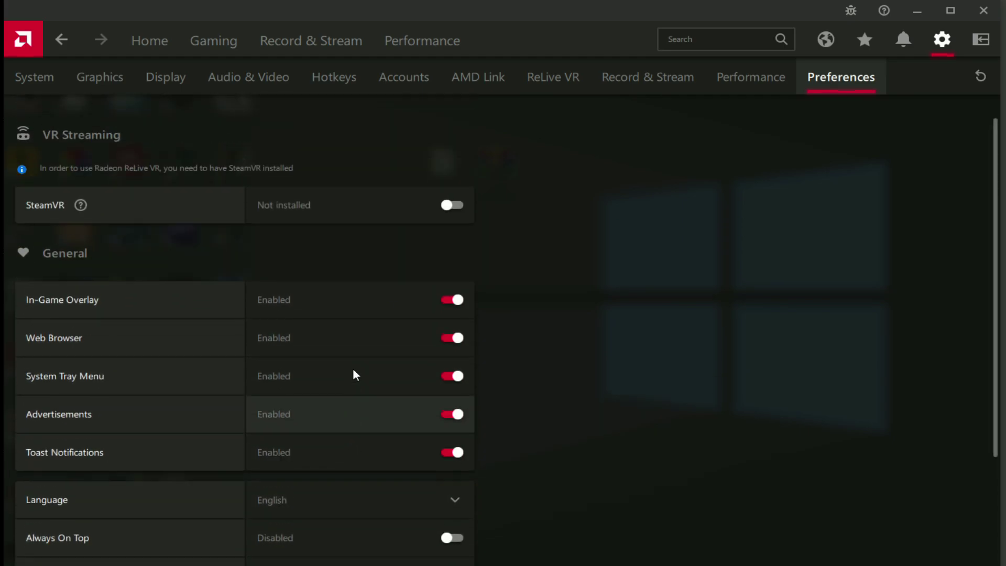
- Open the overlay options of the performance metrics, show the metrics overlay and try a size of 150%
{"action": "left_click", "coordinate": [411, 42]}
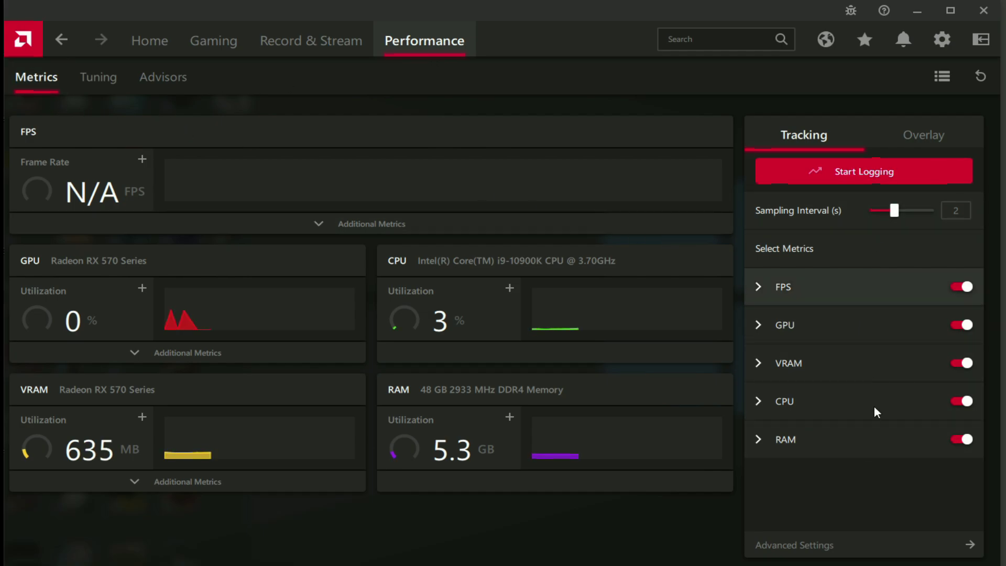
{"action": "left_click", "coordinate": [909, 152]}
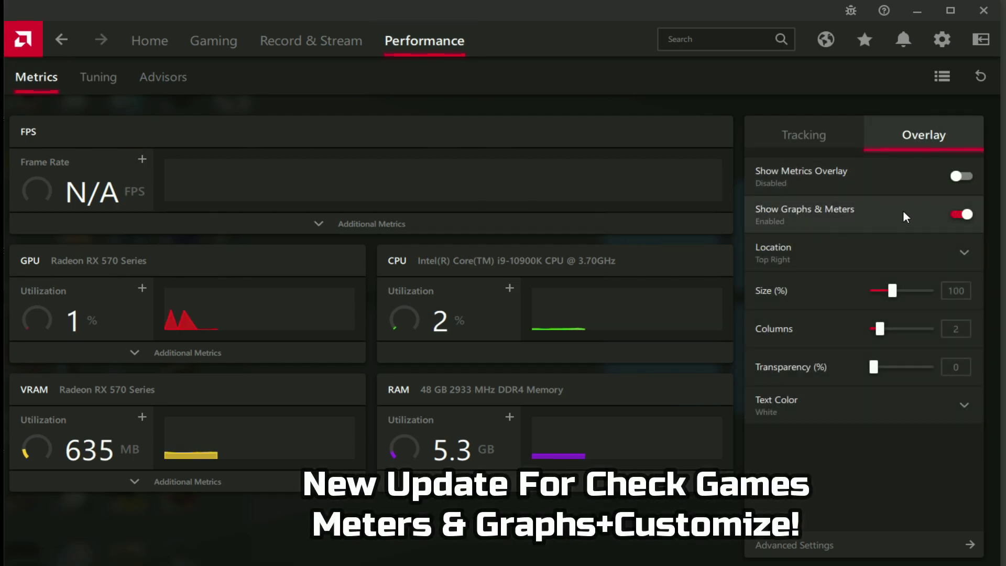
{"action": "left_click", "coordinate": [916, 189]}
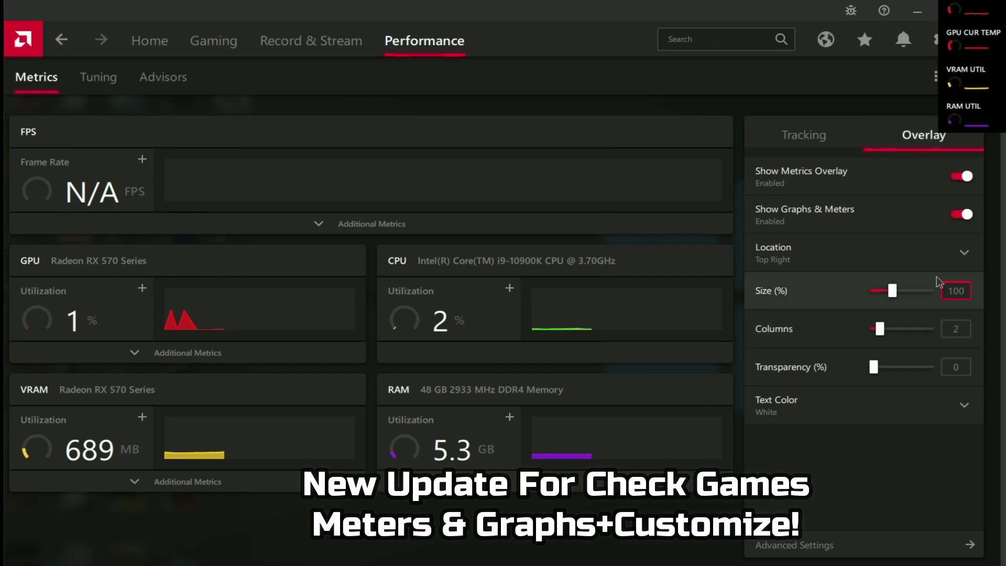
{"action": "left_click_drag", "start_coordinate": [909, 295], "coordinate": [910, 294]}
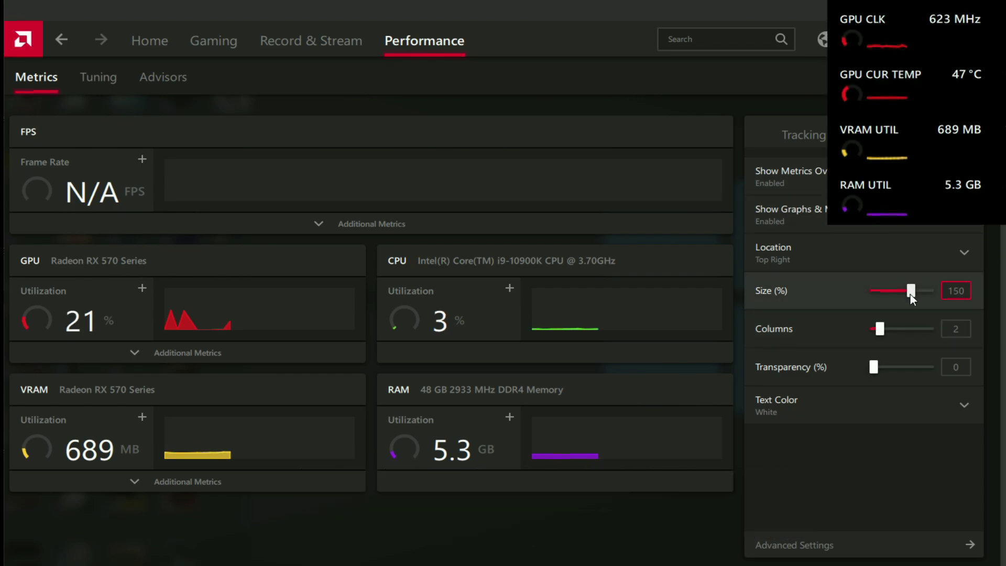
{"action": "left_click_drag", "start_coordinate": [879, 329], "coordinate": [864, 370]}
- Change the overlay's text color to Green and back to White, and switch the metrics overlay off
{"action": "left_click", "coordinate": [831, 399]}
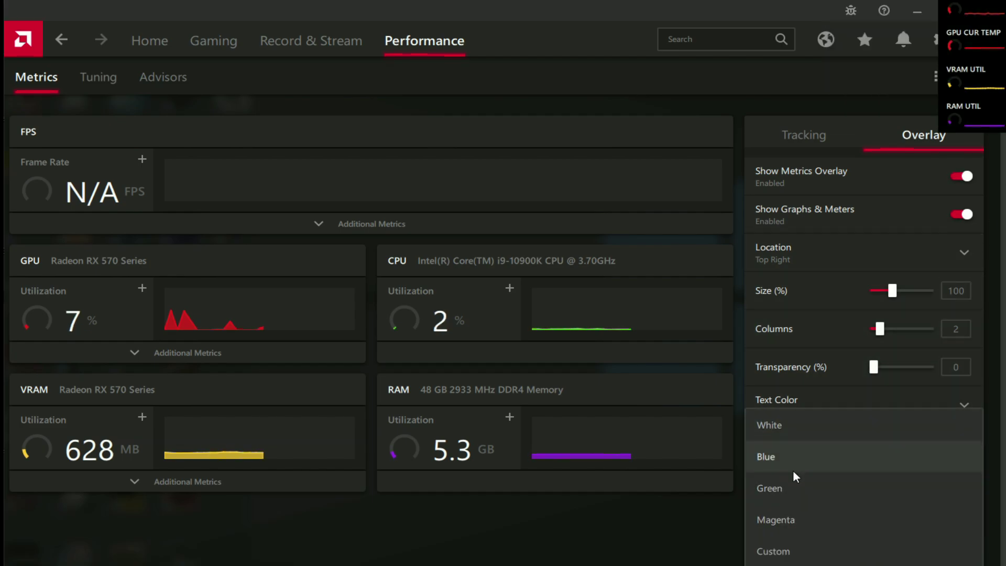
{"action": "left_click", "coordinate": [814, 486]}
{"action": "left_click", "coordinate": [883, 408]}
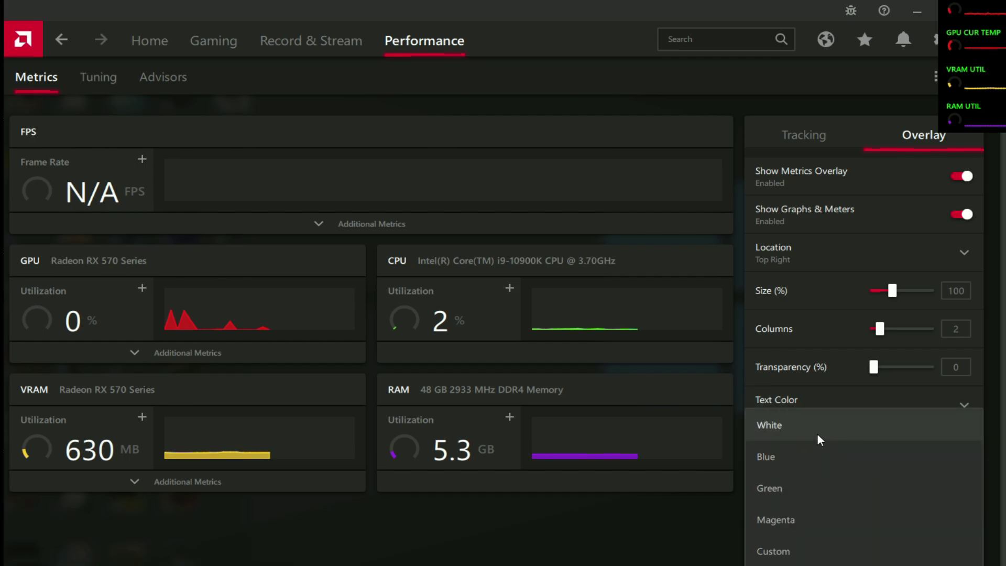
{"action": "left_click", "coordinate": [815, 432]}
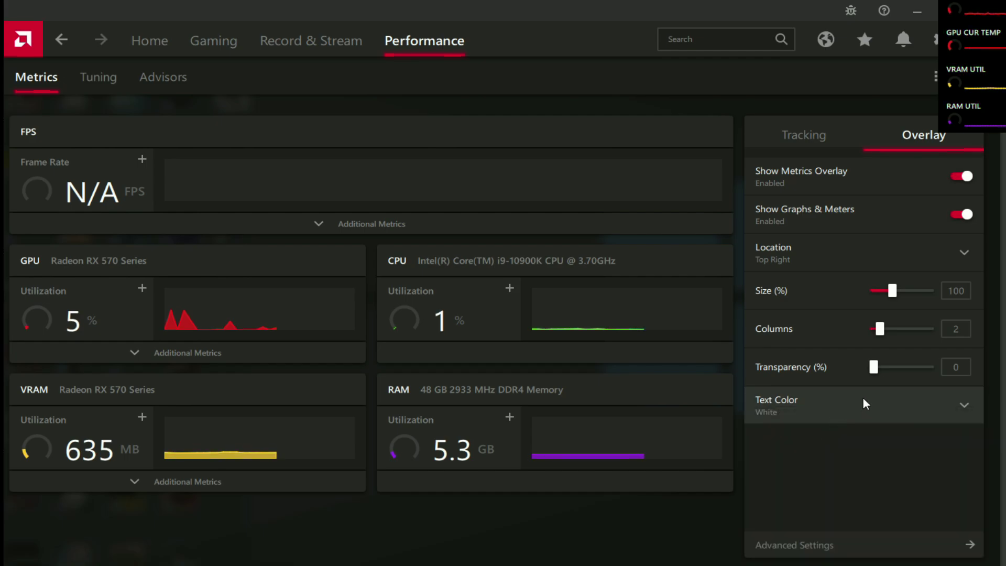
{"action": "left_click", "coordinate": [928, 169]}
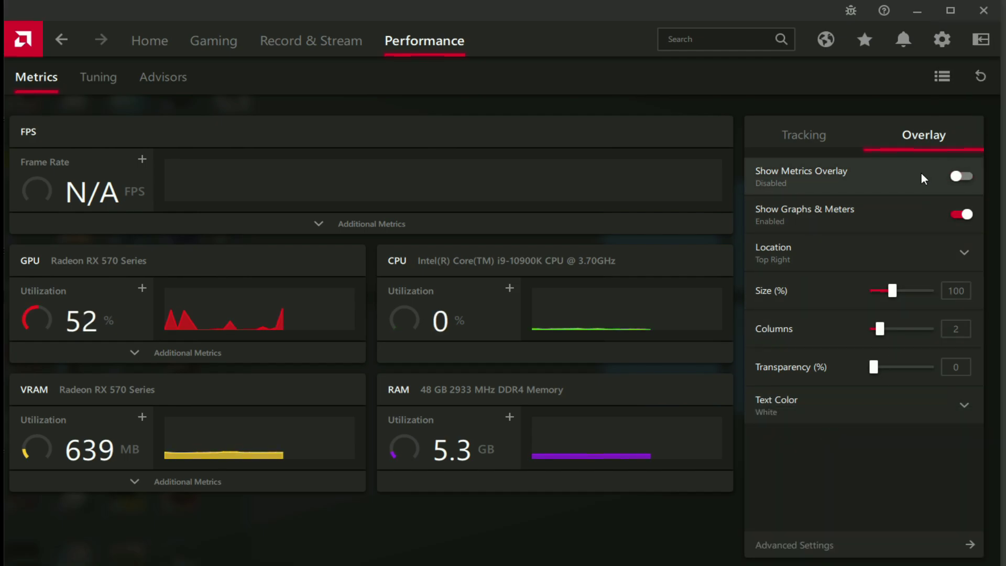
- Look through the Performance Tuning and Advisors pages and the Record and Live Stream pages
{"action": "left_click", "coordinate": [95, 82]}
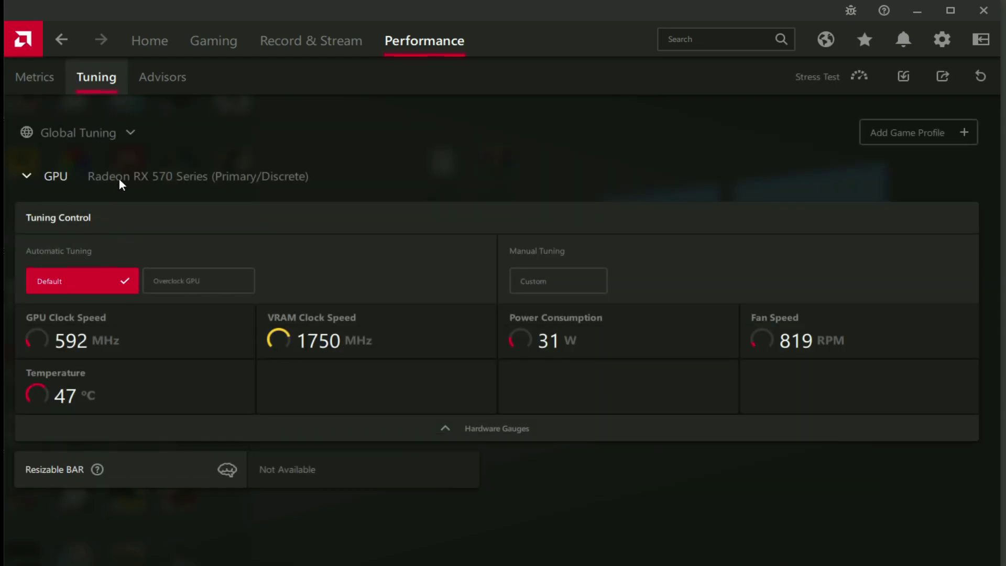
{"action": "left_click", "coordinate": [159, 79]}
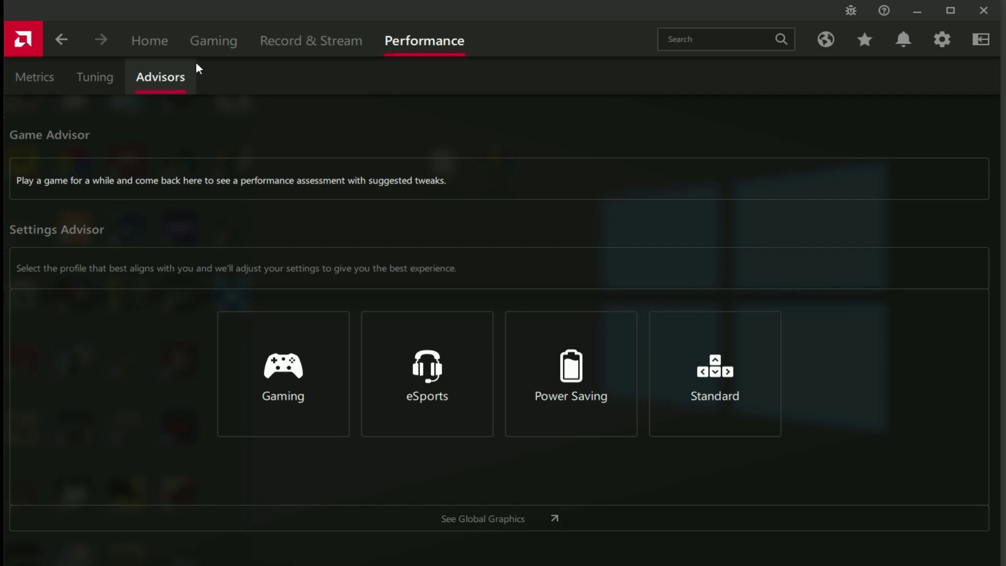
{"action": "left_click", "coordinate": [291, 47]}
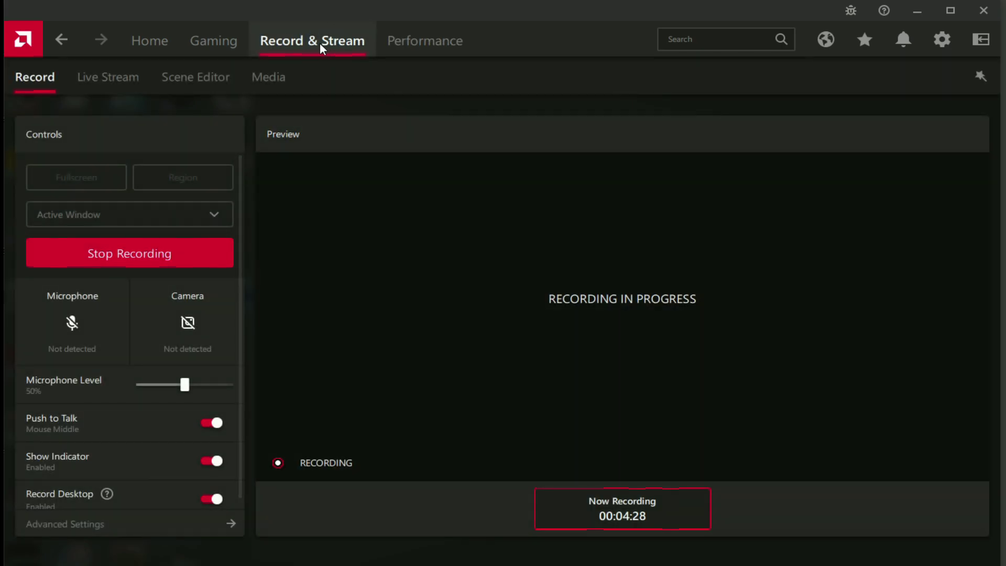
{"action": "scroll", "coordinate": [103, 390], "scroll_direction": "down", "scroll_amount": 1}
{"action": "left_click", "coordinate": [109, 85]}
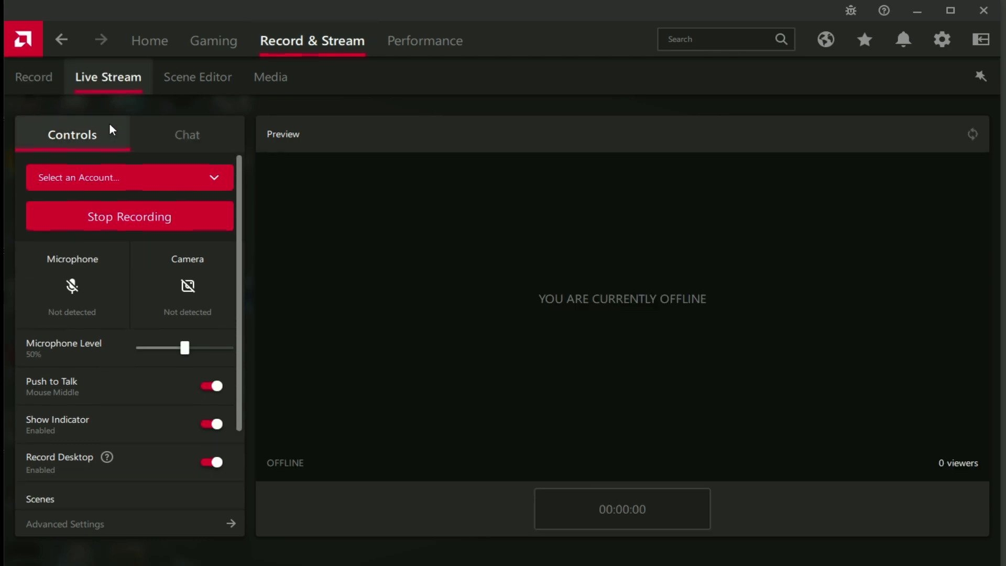
{"action": "left_click", "coordinate": [106, 178]}
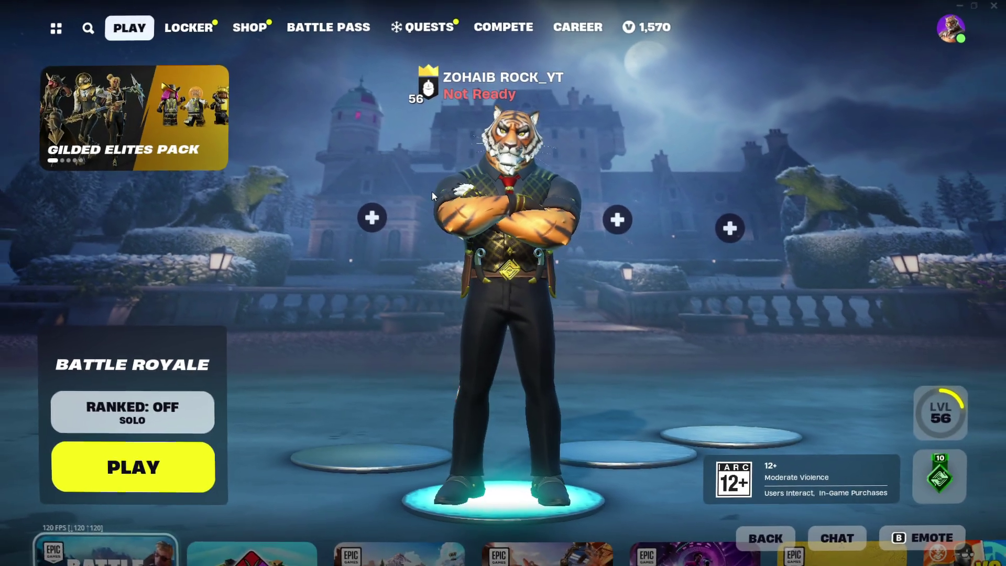
- Switch to Fortnite, open its settings, review the display, graphics quality and advanced graphics options in the Video section, and go back
{"action": "left_click", "coordinate": [949, 29]}
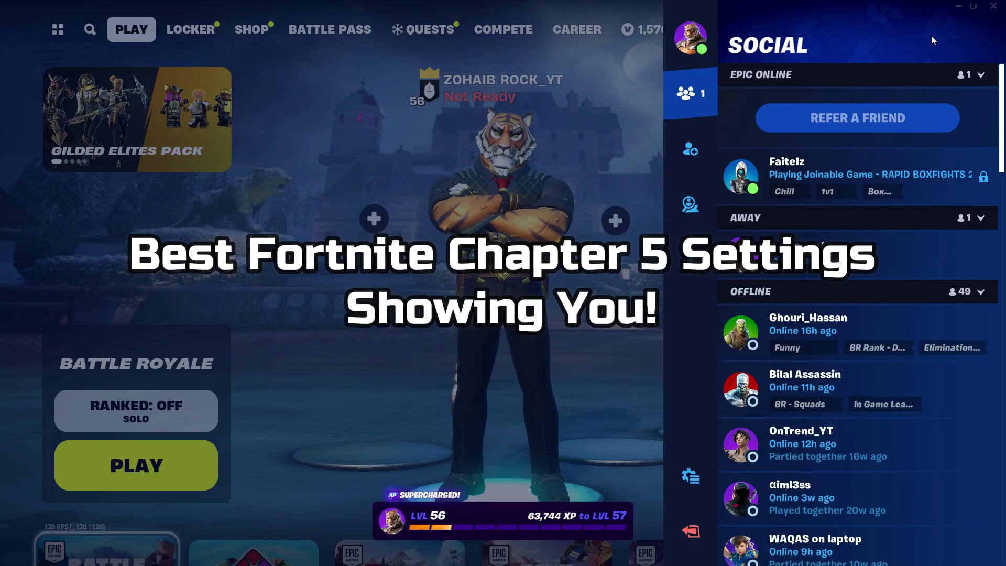
{"action": "left_click", "coordinate": [690, 476]}
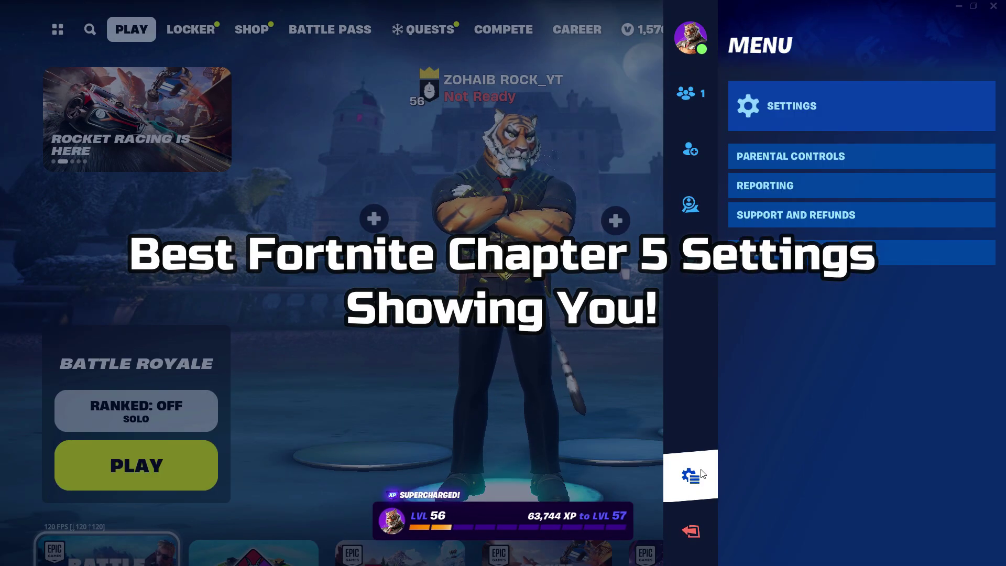
{"action": "left_click", "coordinate": [820, 107]}
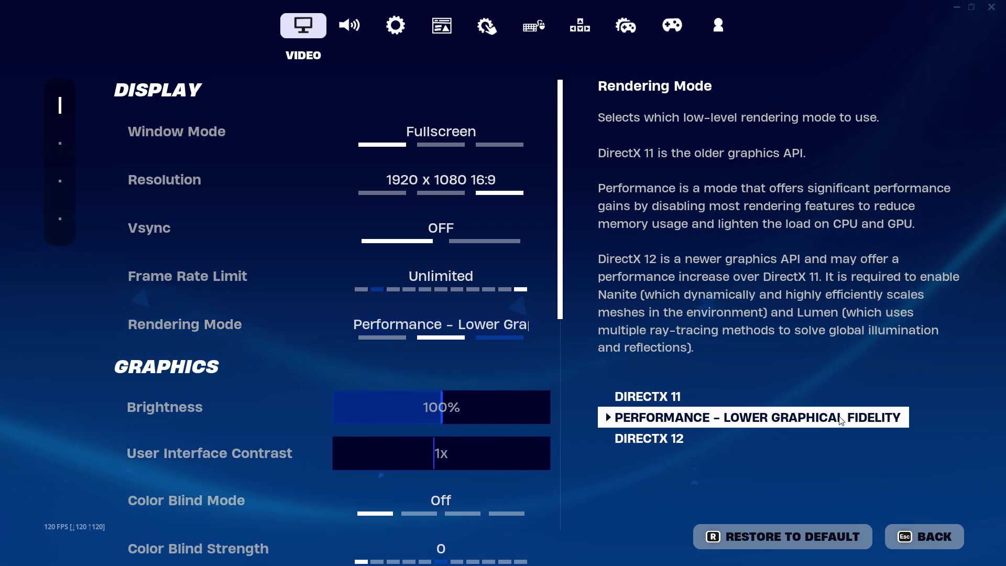
{"action": "scroll", "coordinate": [559, 342], "scroll_direction": "down", "scroll_amount": 3}
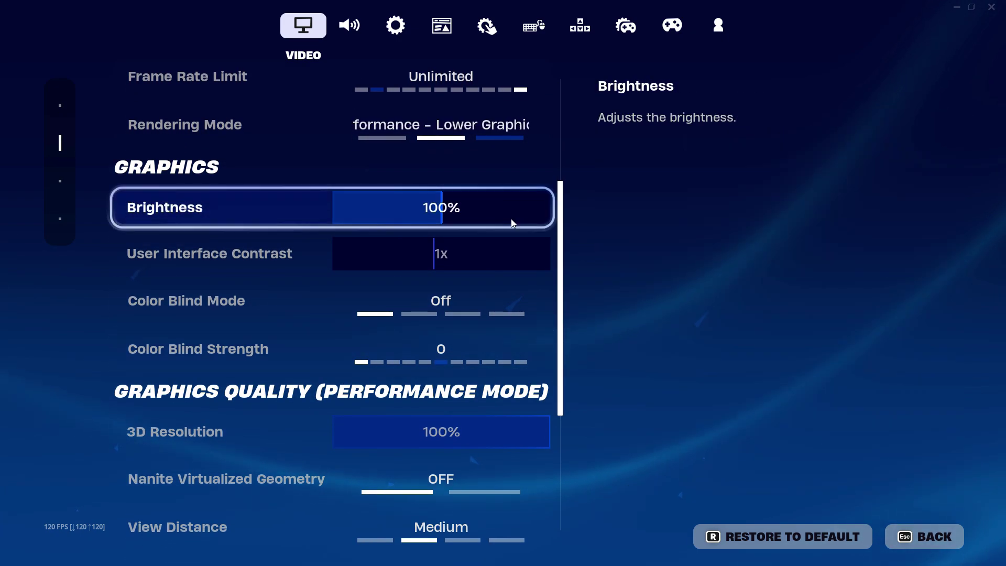
{"action": "scroll", "coordinate": [547, 367], "scroll_direction": "down", "scroll_amount": 4}
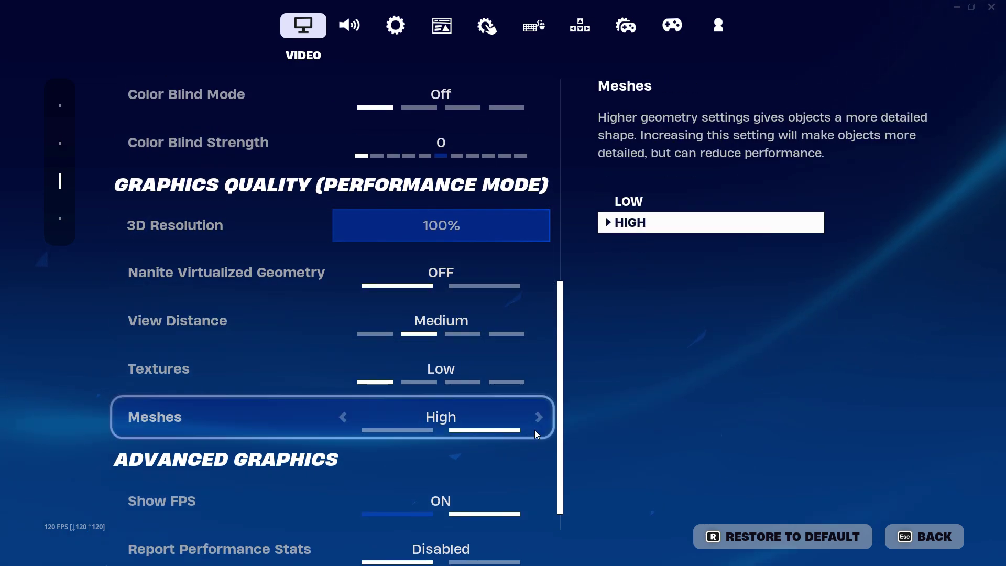
{"action": "scroll", "coordinate": [560, 379], "scroll_direction": "down", "scroll_amount": 1}
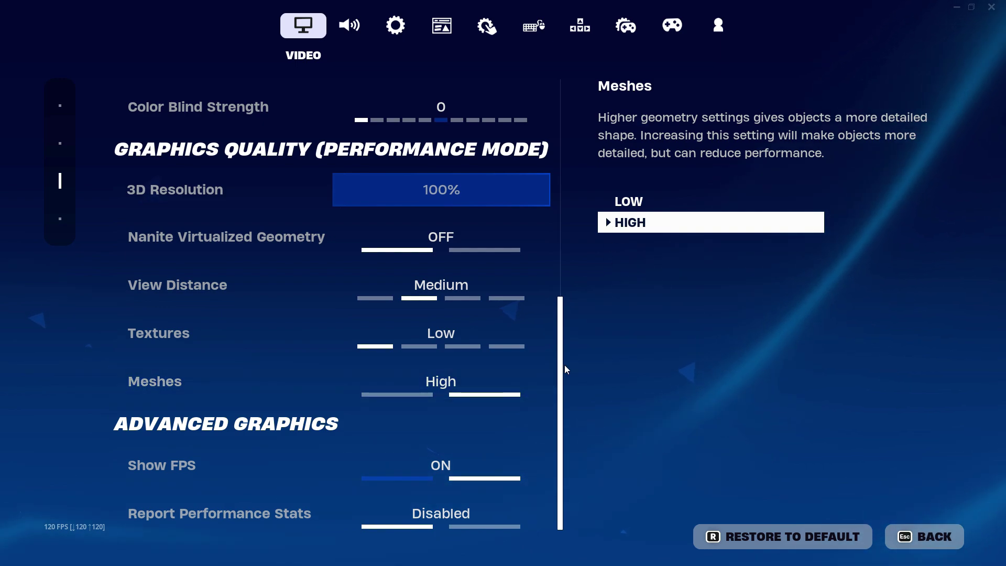
{"action": "left_click", "coordinate": [937, 533]}
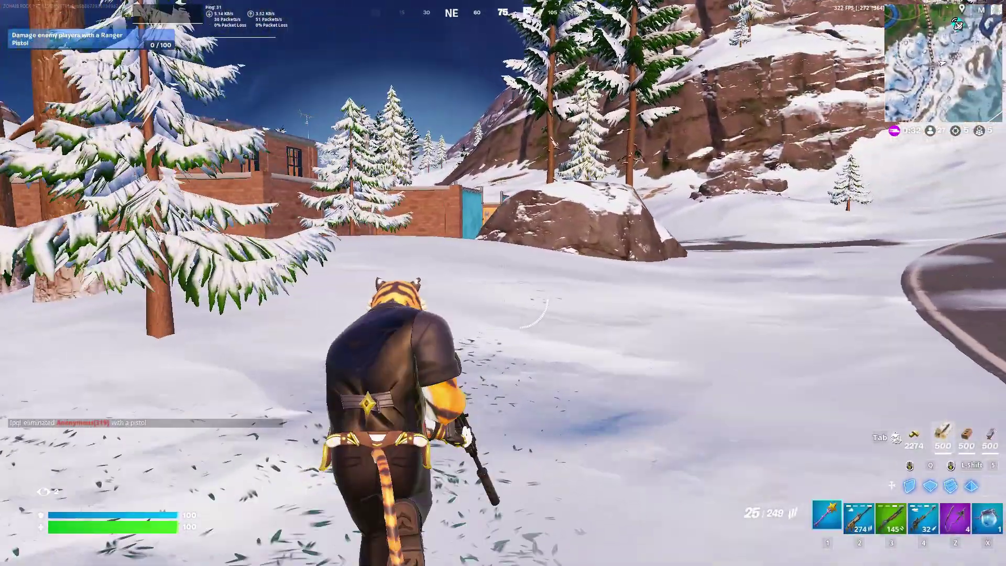
{"action": "key", "text": "z"}
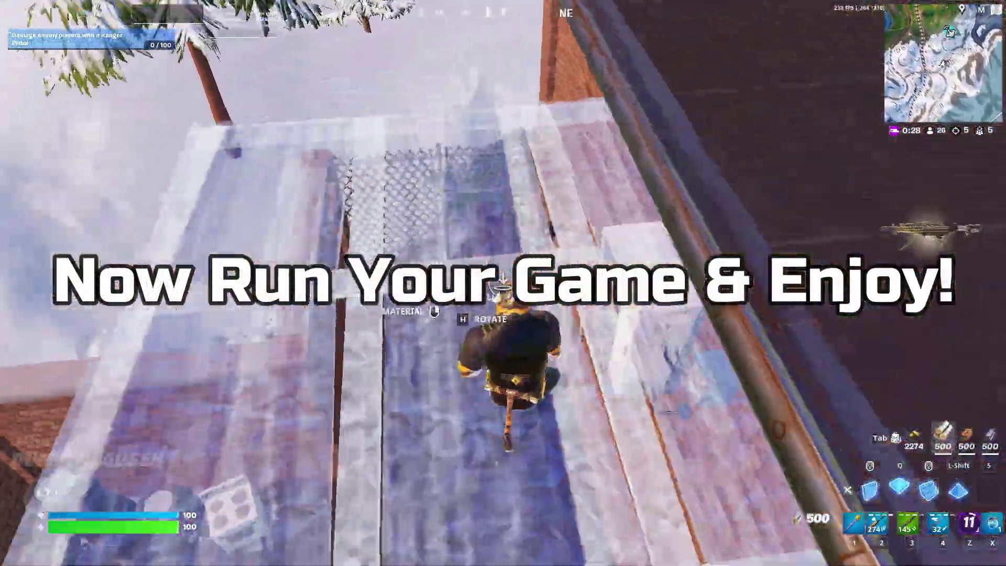
{"action": "key", "text": "3"}
{"action": "key", "text": "2"}
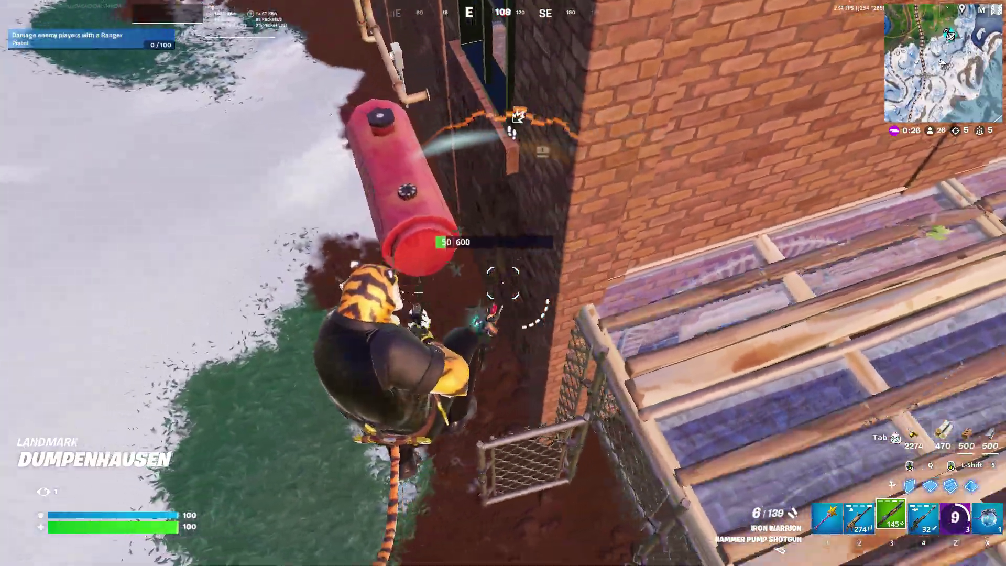
{"action": "left_click", "coordinate": [503, 283]}
{"action": "left_click", "coordinate": [503, 283]}
{"action": "key", "text": "3"}
{"action": "left_click", "coordinate": [503, 282]}
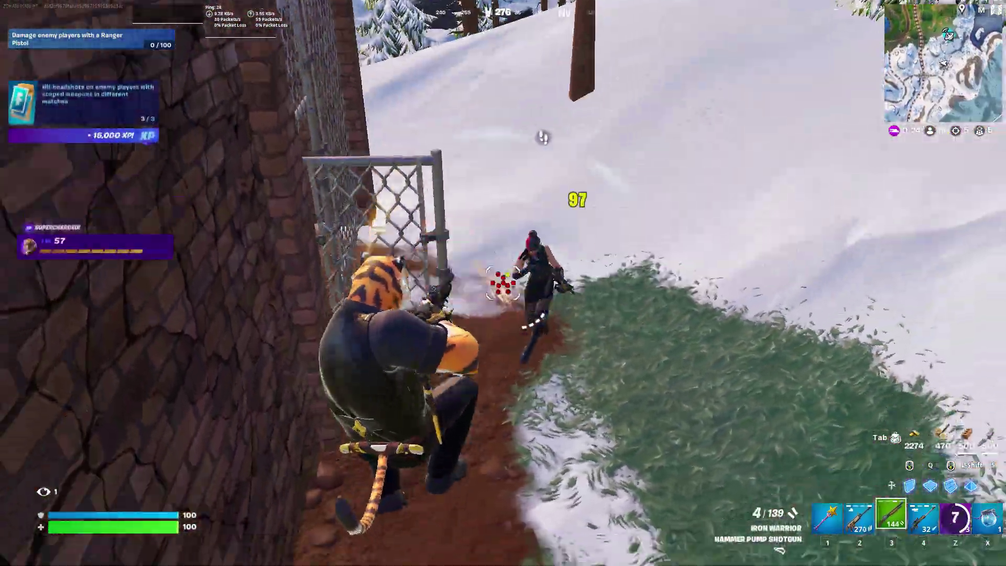